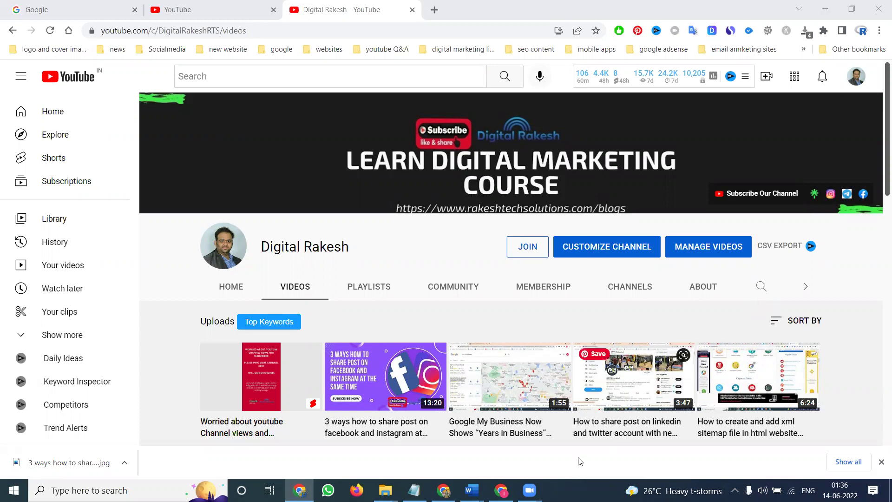
Browse the Sai Shankar Astrology site's USA States and Canada States pages
key("alt+Tab")
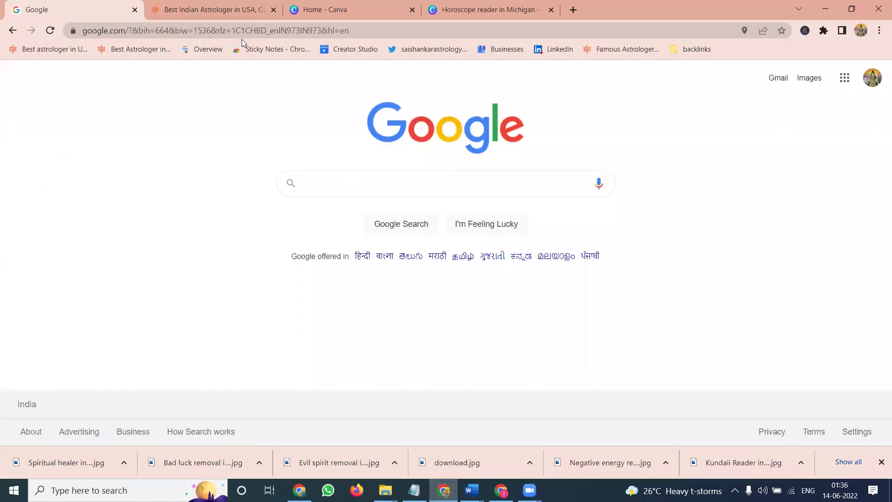
left_click(230, 11)
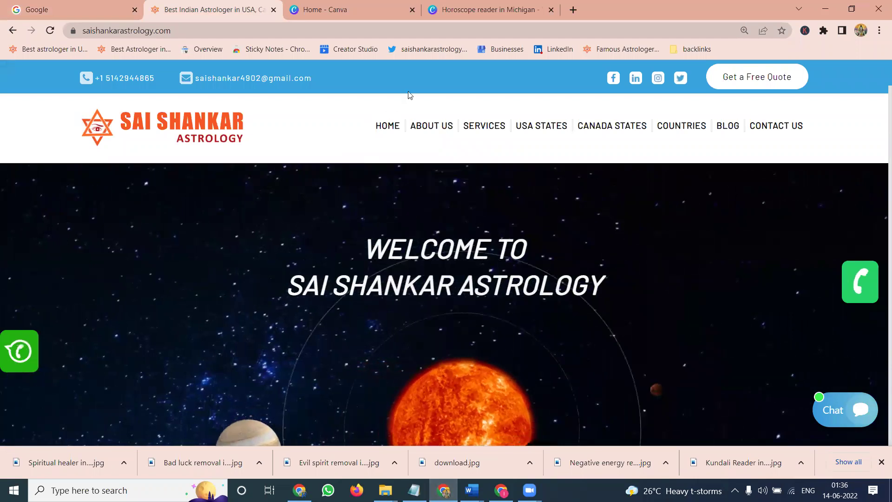
left_click(527, 125)
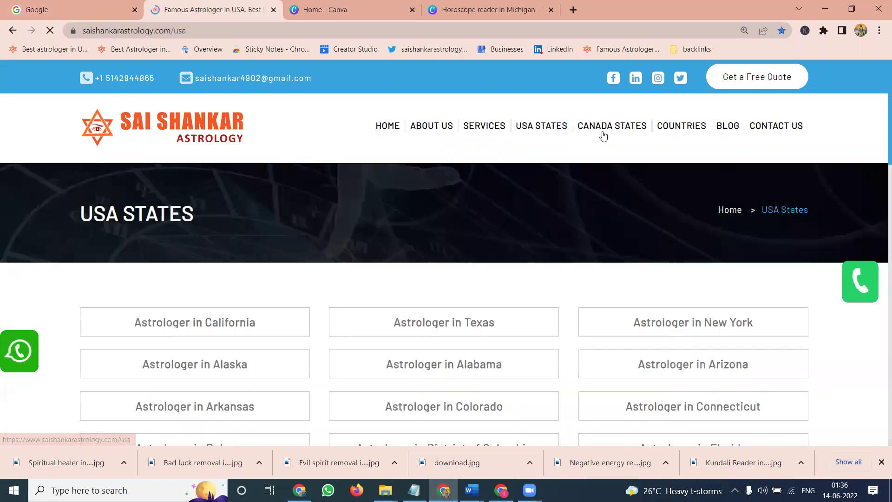
left_click(603, 129)
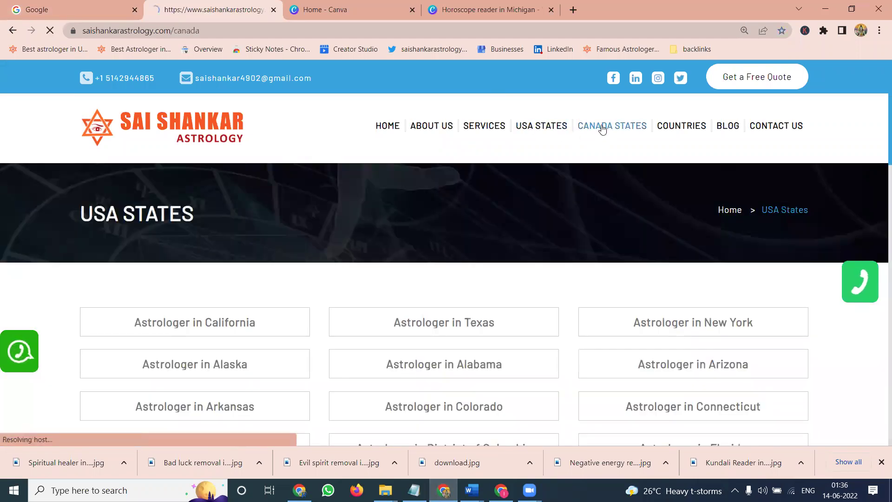
left_click(543, 124)
scroll(546, 196, "down", 1)
scroll(546, 200, "down", 3)
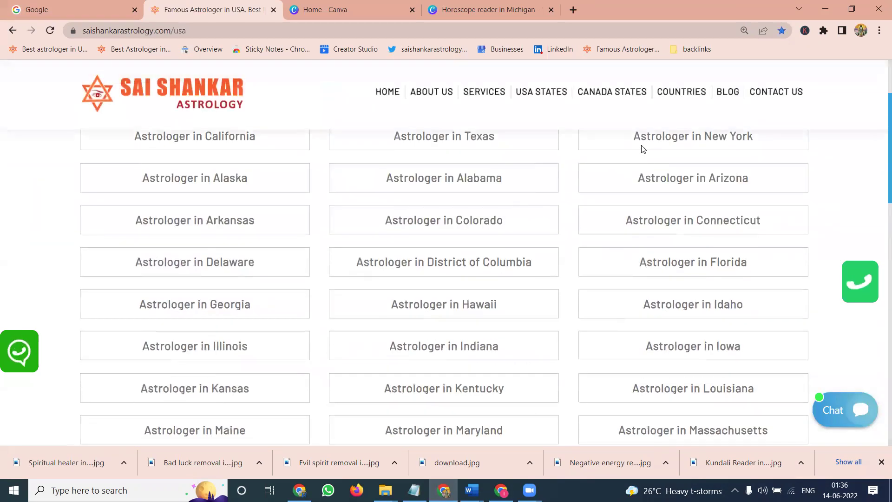
Look through the Astrologer in California and Santa Clara pages, then return to the homepage
left_click(238, 140)
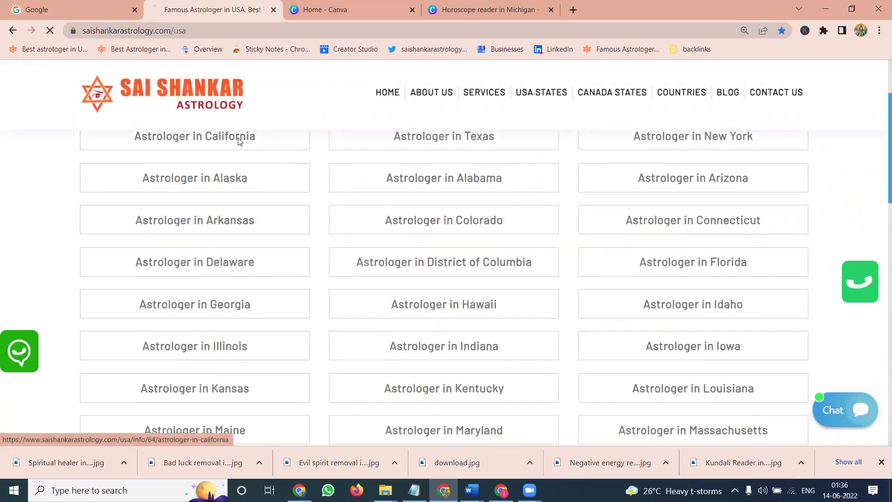
scroll(313, 217, "down", 1)
scroll(315, 218, "down", 6)
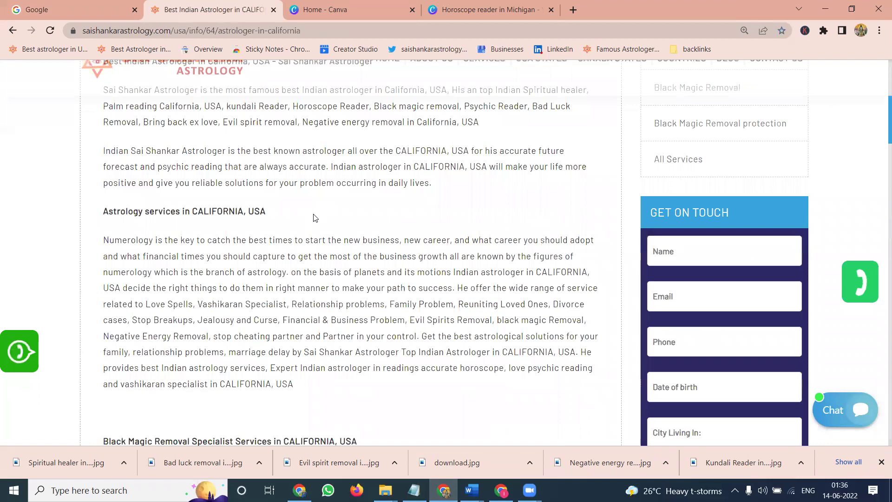
scroll(315, 219, "down", 20)
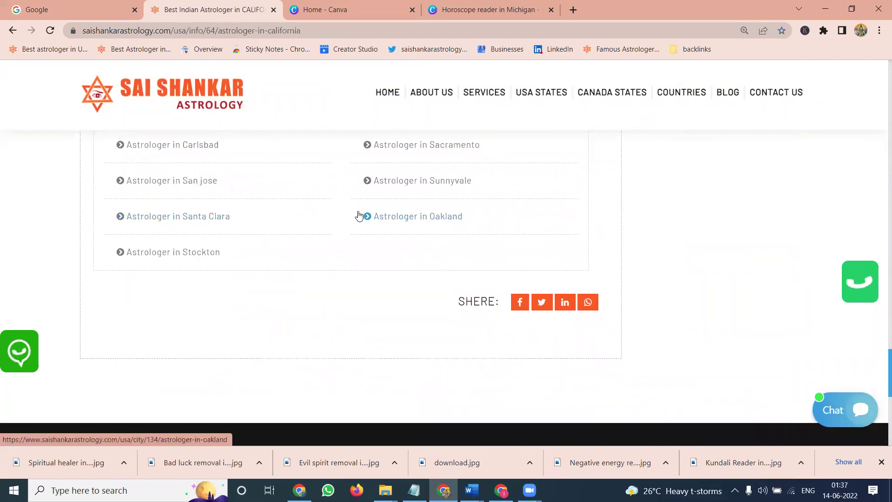
left_click(207, 216)
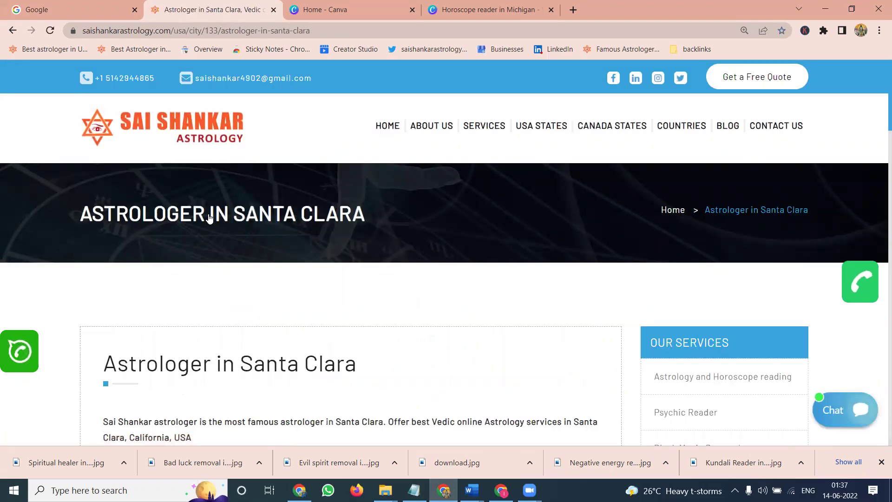
left_click(381, 126)
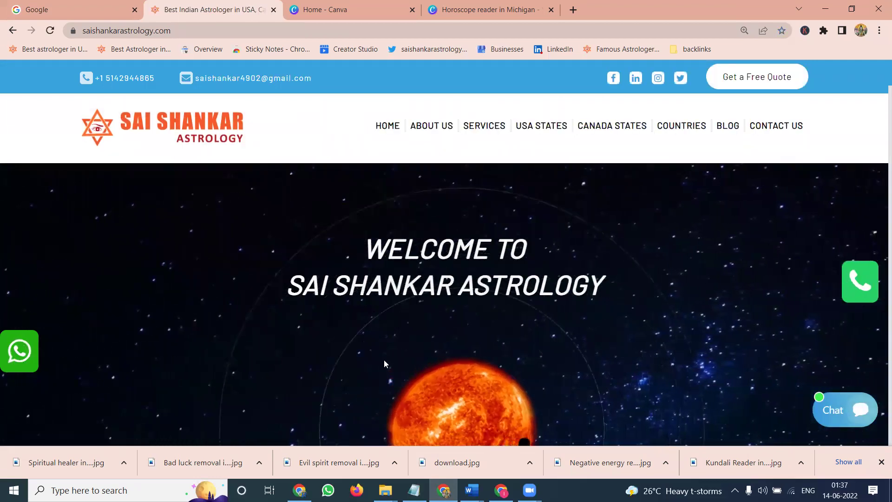
Review the Michigan keyword list in the Word keywords document, then go back to the browser
left_click(471, 490)
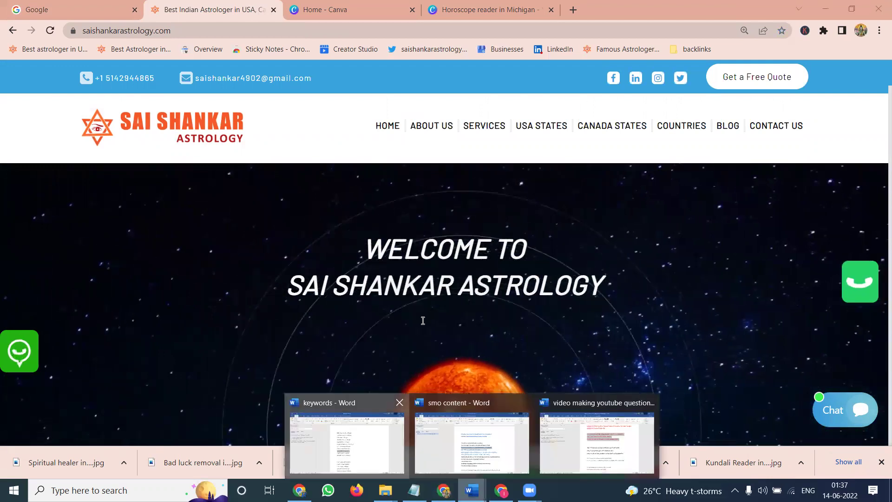
left_click(349, 437)
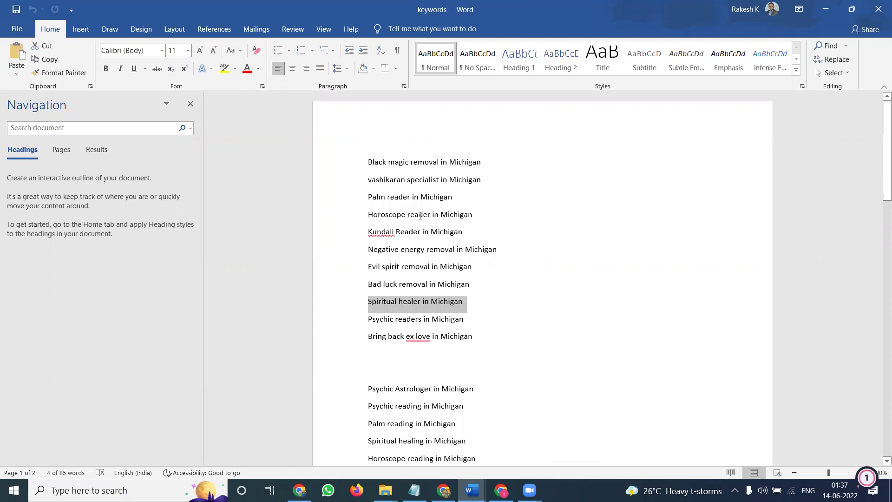
key("alt+Tab")
Load the saishankarastrology.com admin panel in a new tab and show its Blogs list
left_click(571, 10)
type("s")
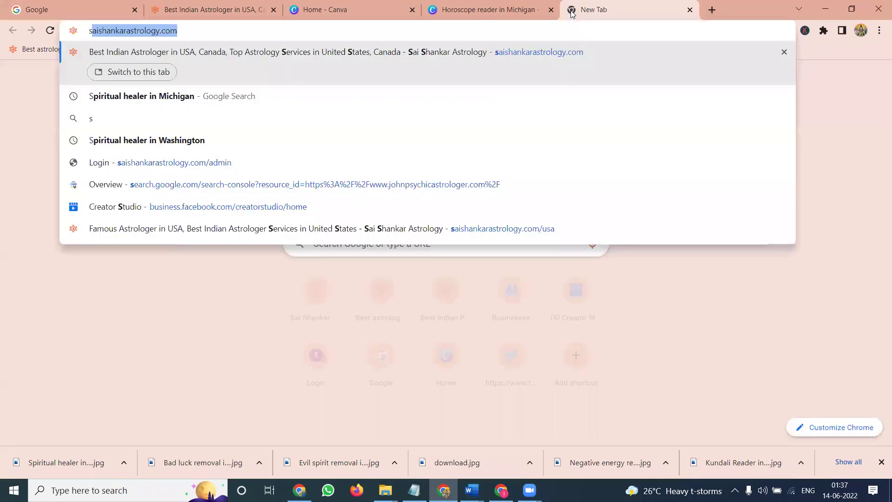
type("aishankarastrology.com/admin")
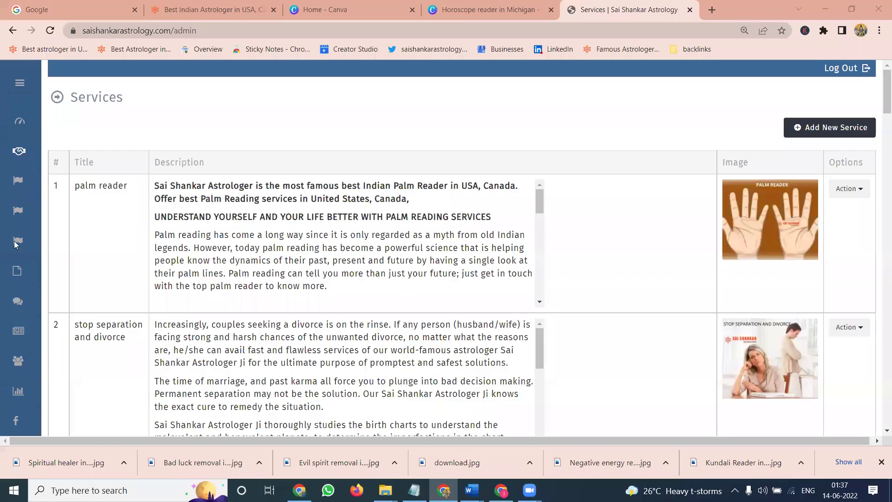
left_click(19, 331)
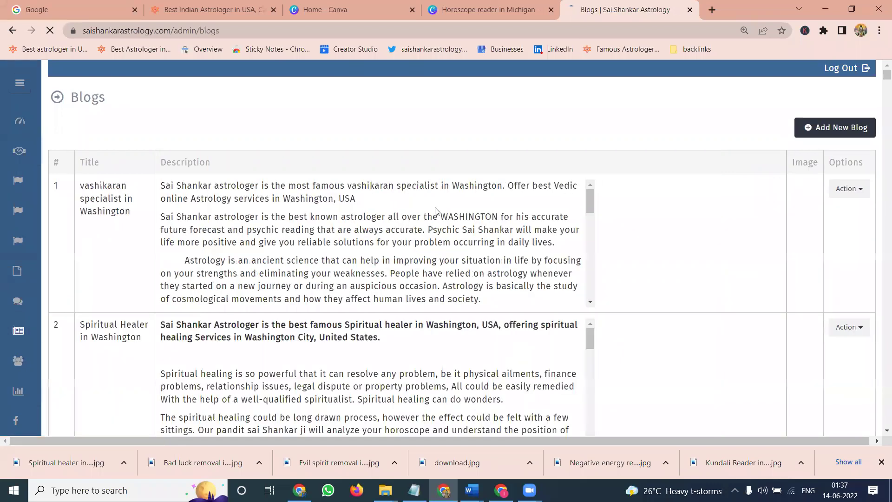
Open 'Bad luck removal in Michigan' from the Michigan folder, select its title, and return to the admin
mouse_move(471, 490)
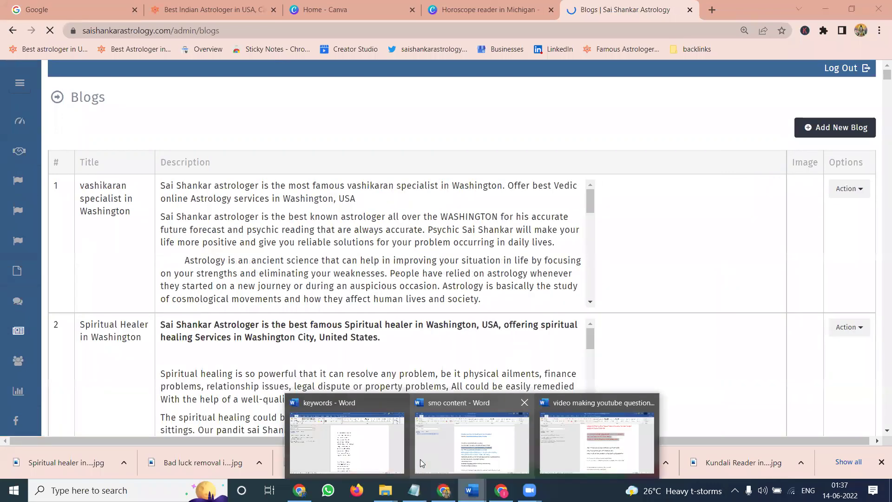
left_click(381, 444)
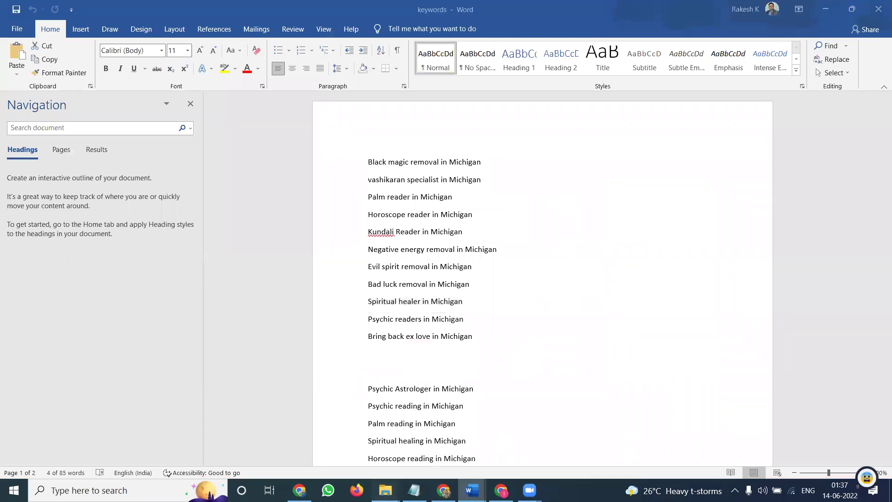
mouse_move(385, 490)
left_click(195, 441)
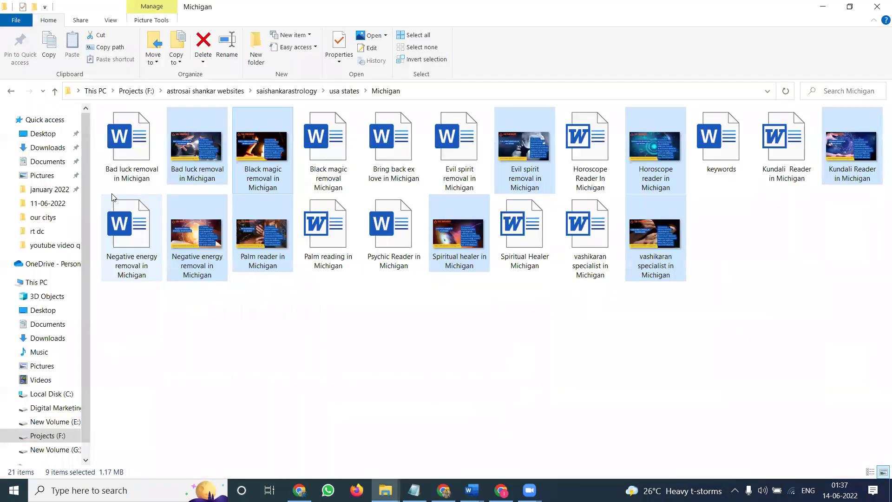
double_click(134, 158)
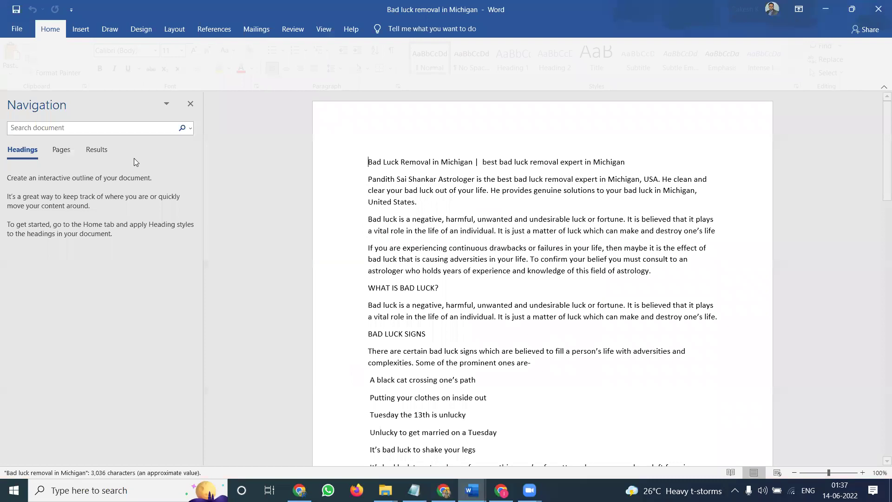
left_click(337, 167)
key("ctrl+c")
key("alt+Tab")
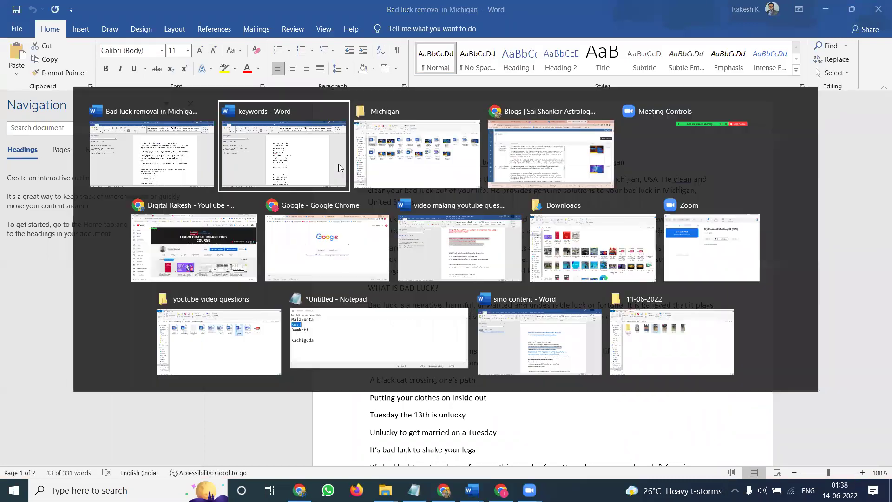
key("alt+Tab")
key("alt+Tab")
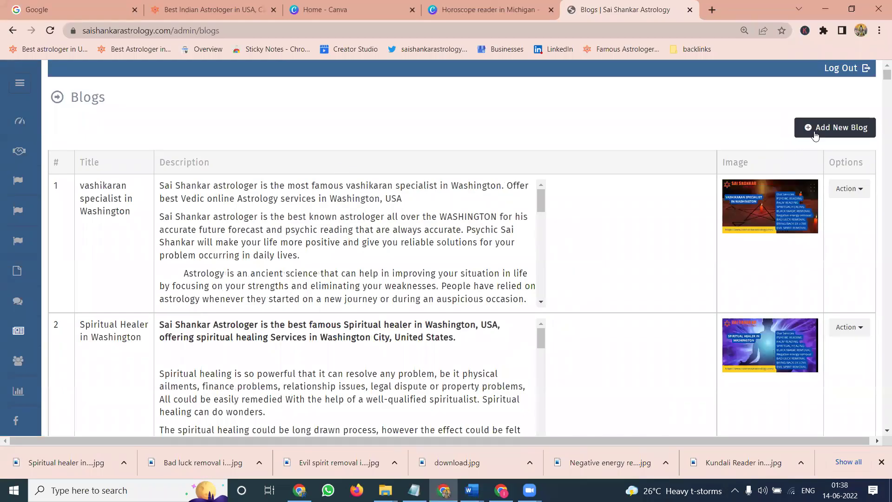
Start a new blog post with Title and Seo Title 'Bad Luck Removal in Michigan'
left_click(808, 135)
scroll(326, 271, "down", 5)
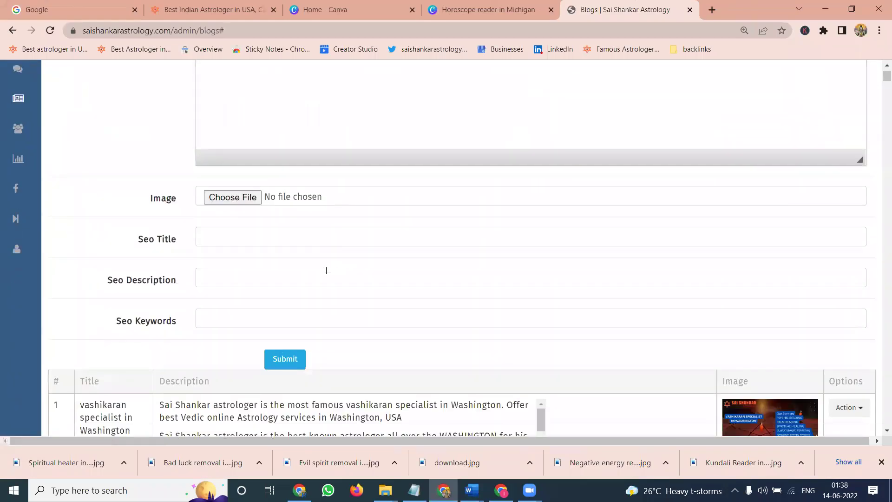
left_click(303, 240)
key("ctrl+v")
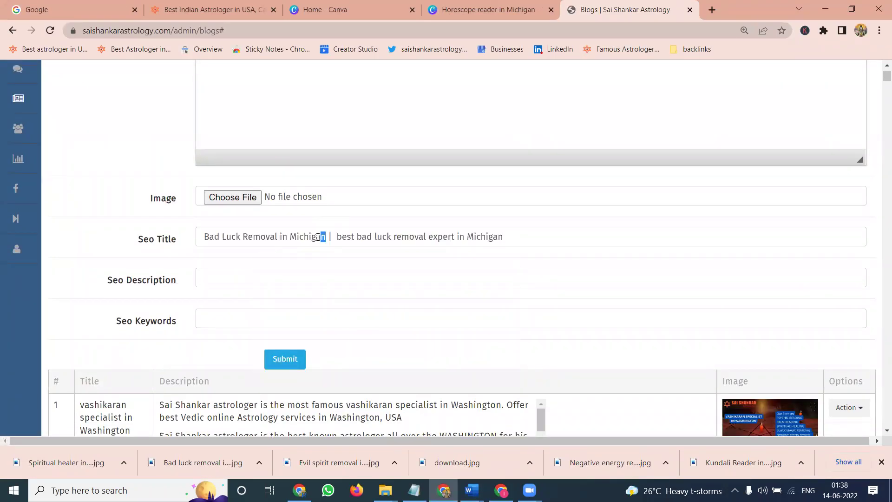
left_click_drag(319, 237, 208, 240)
scroll(217, 165, "up", 5)
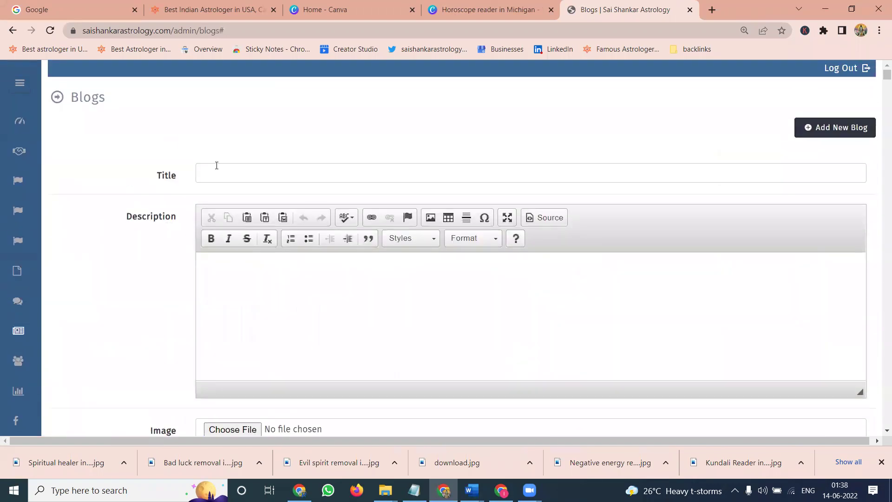
type("Bad Luck Removal in Michigan")
Paste the whole Word article into Description and delete its title line
key("alt+Tab")
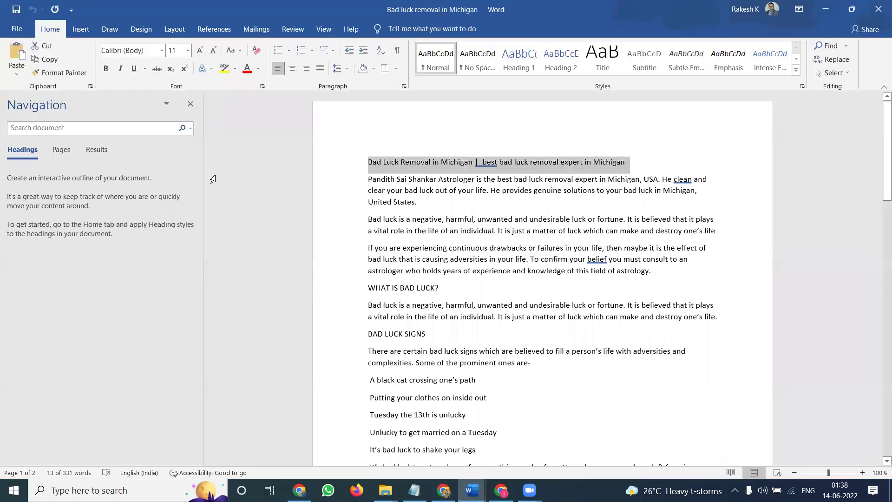
key("ctrl+a")
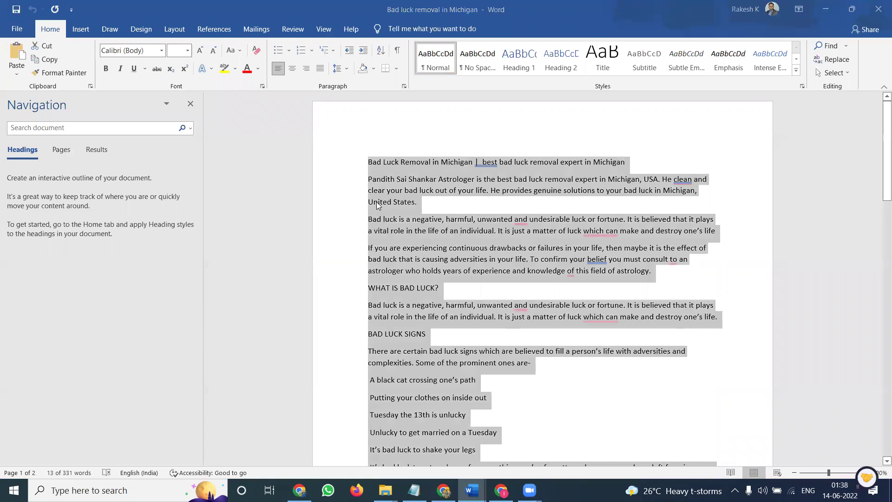
key("alt+Tab")
left_click(334, 278)
key("ctrl+v")
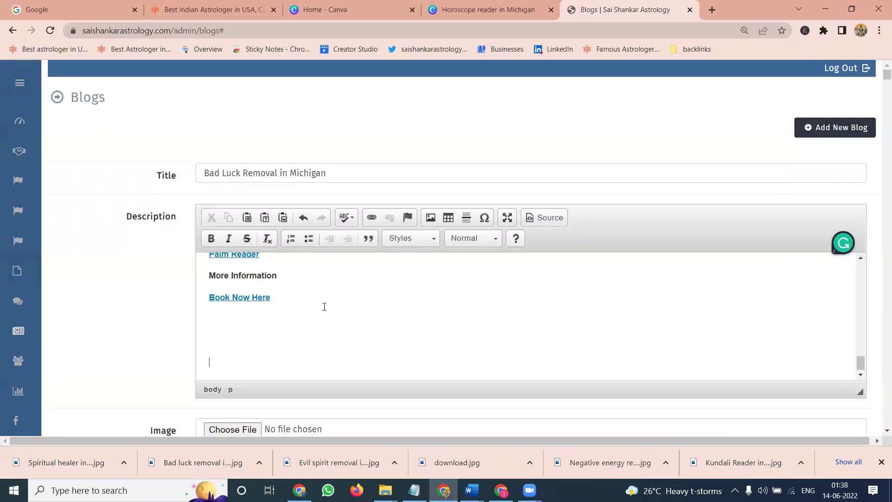
scroll(269, 298, "up", 5)
scroll(269, 300, "up", 10)
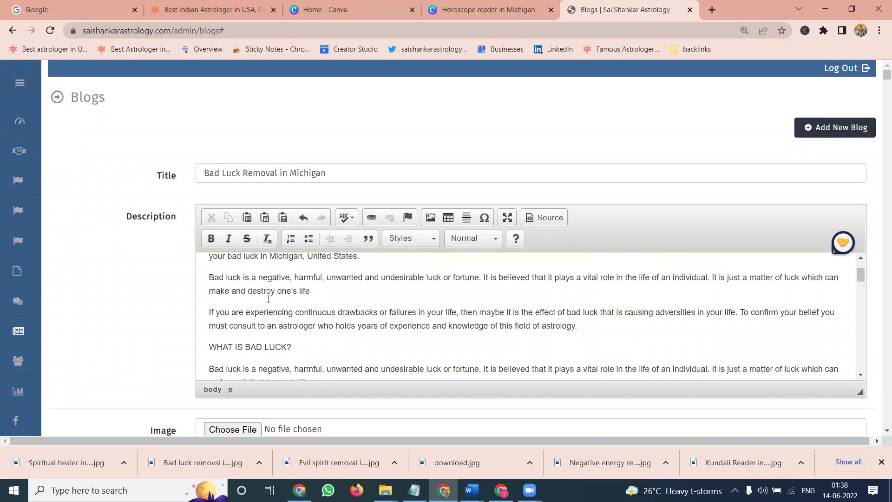
triple_click(268, 271)
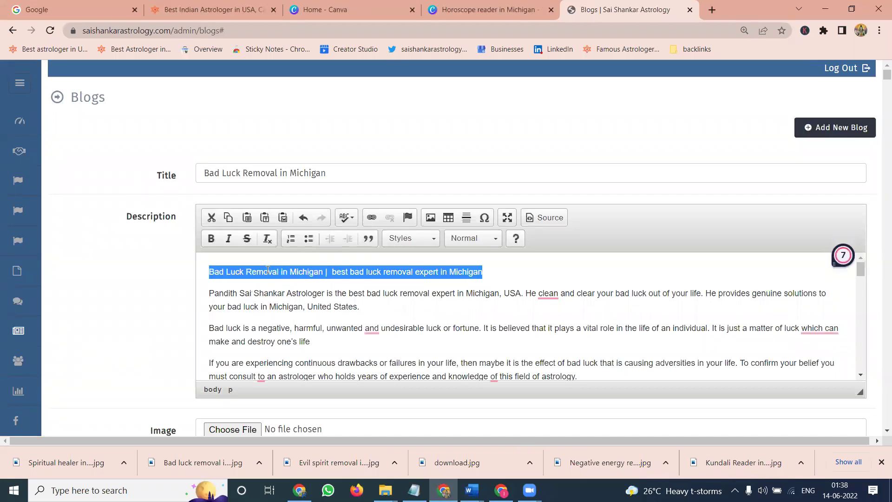
key("Delete")
Use the article's opening paragraph as both Seo Description and Seo Keywords
triple_click(262, 275)
key("ctrl+c")
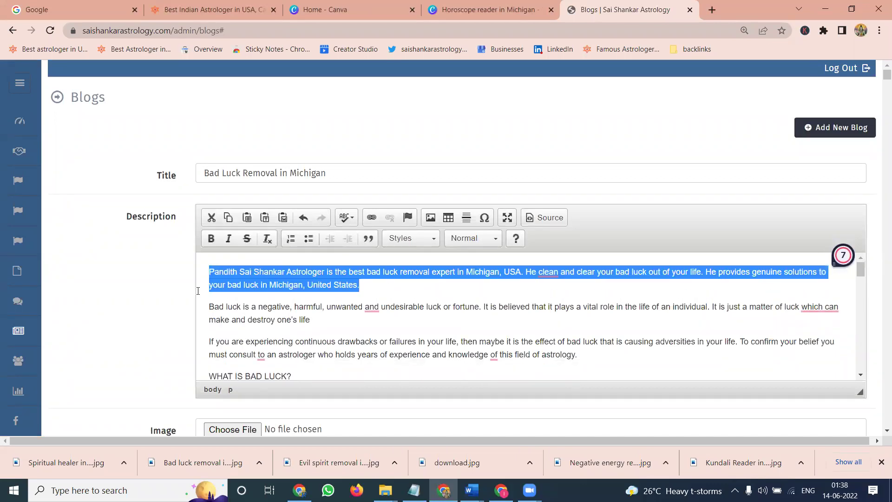
scroll(140, 297, "down", 3)
scroll(227, 279, "down", 3)
left_click(229, 277)
key("ctrl+v")
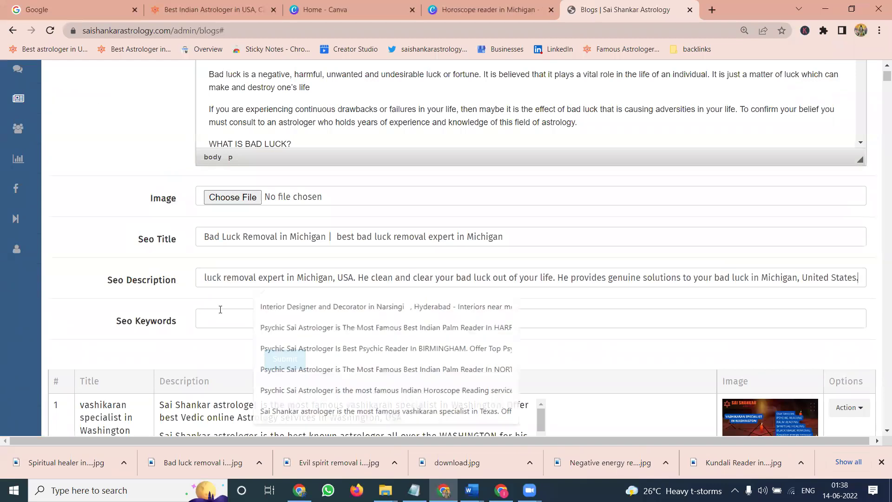
key("Tab")
key("ctrl+v")
Attach 'Bad luck removal in Michigan.jpg' from usa states > Michigan and submit the post
left_click(224, 200)
left_click(224, 200)
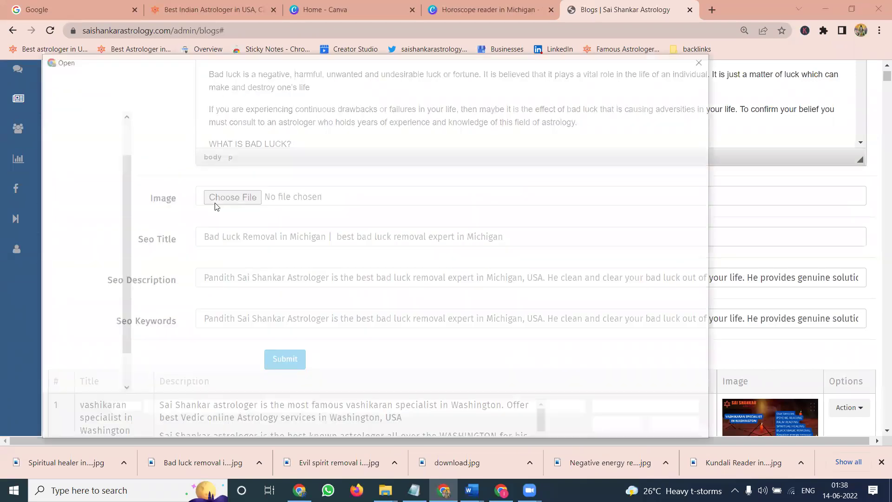
left_click(246, 80)
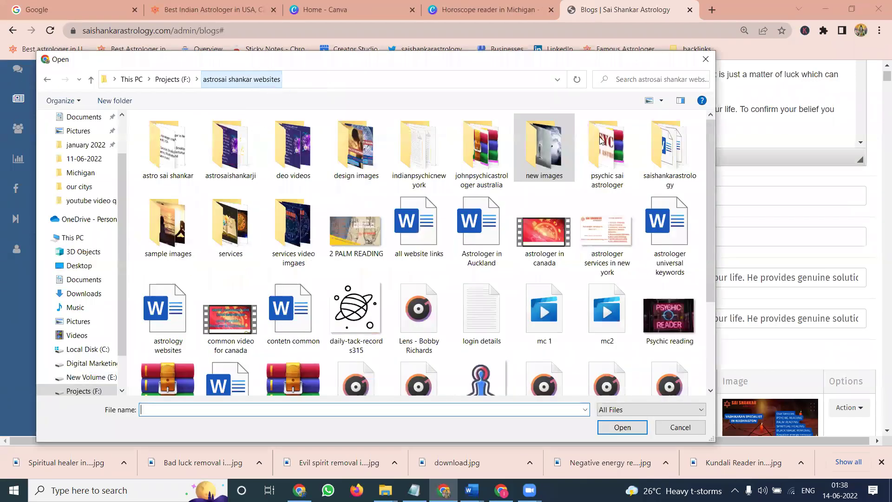
double_click(666, 149)
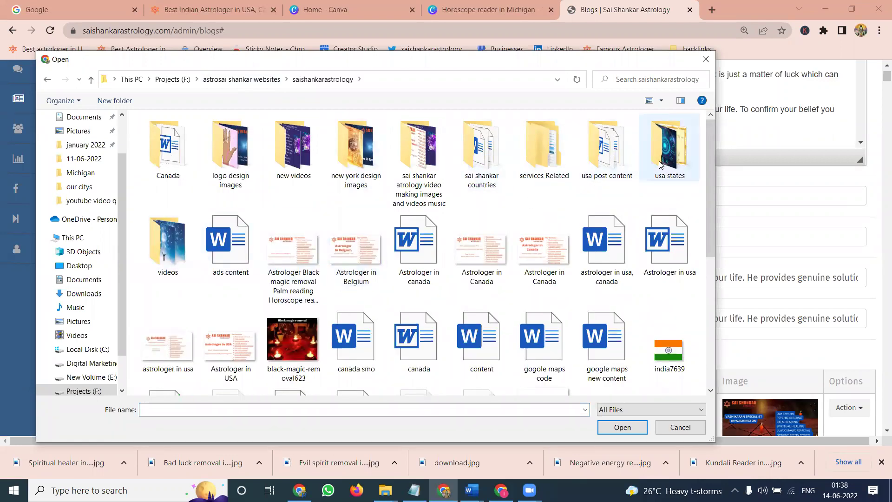
double_click(669, 147)
double_click(217, 156)
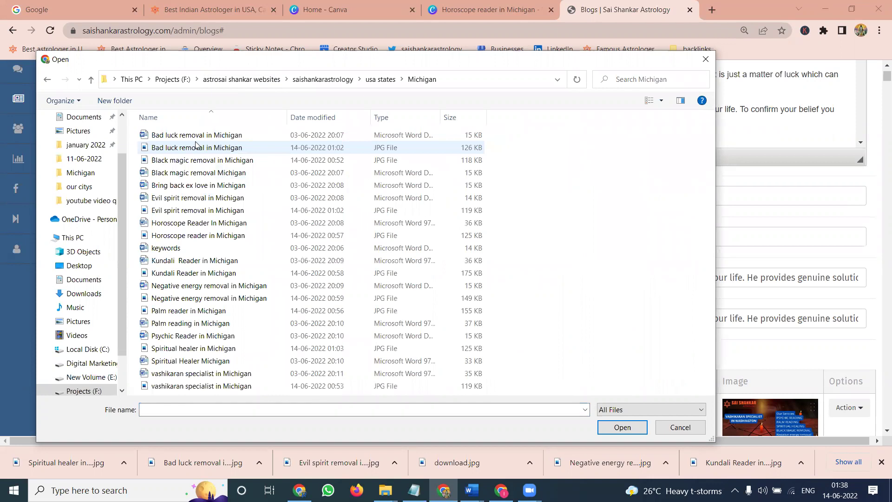
left_click(650, 103)
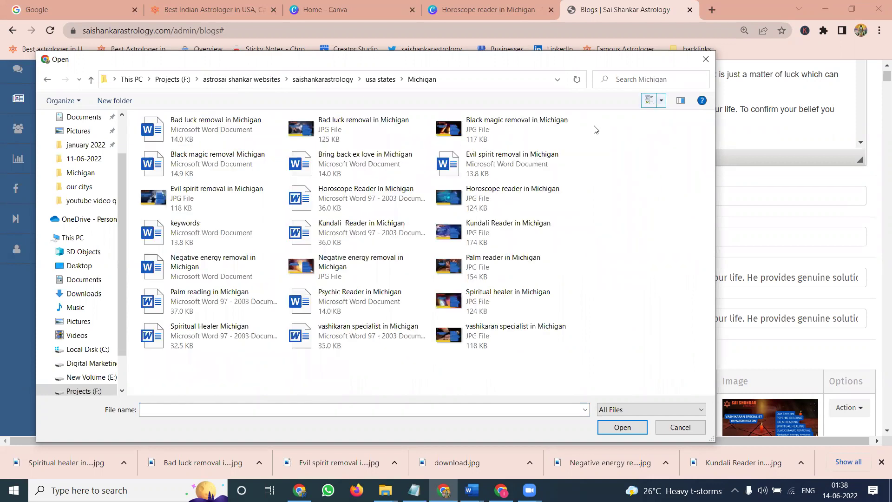
left_click(300, 126)
double_click(300, 125)
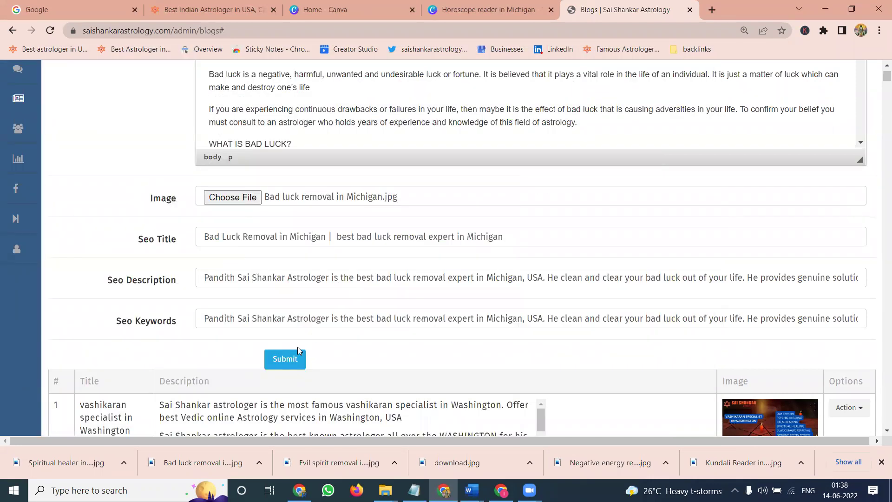
left_click(285, 361)
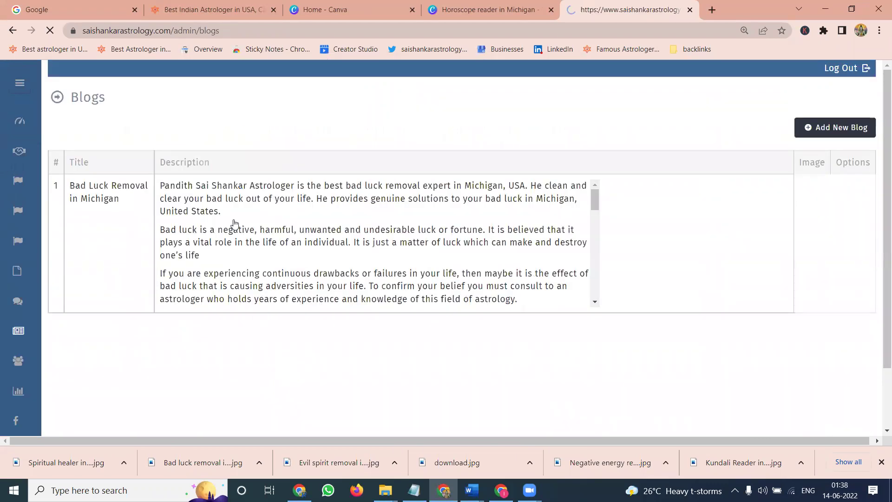
Open the live Bad Luck Removal in Michigan post from the public Blog and view its blog/info/474 address
left_click(218, 10)
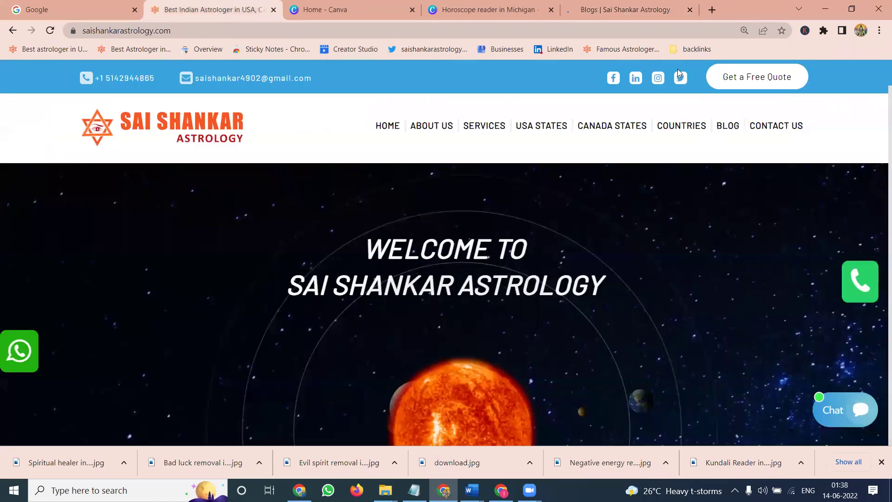
left_click(725, 126)
scroll(227, 254, "down", 5)
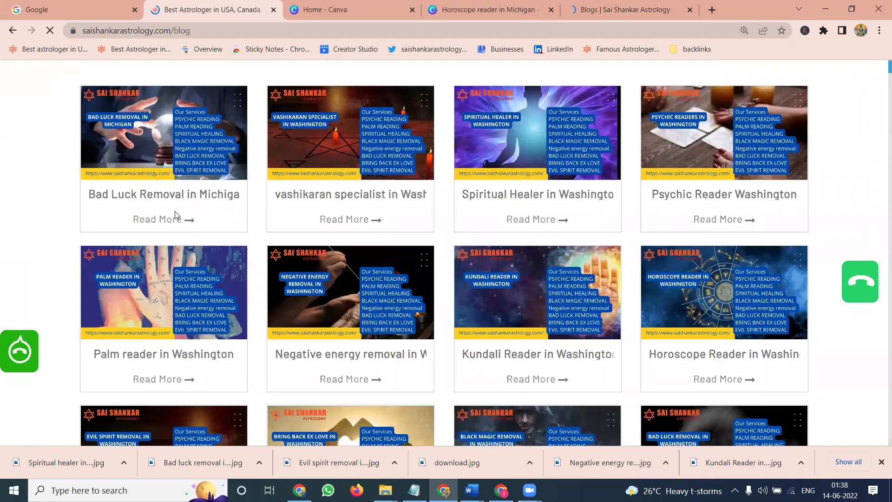
scroll(168, 146, "down", 2)
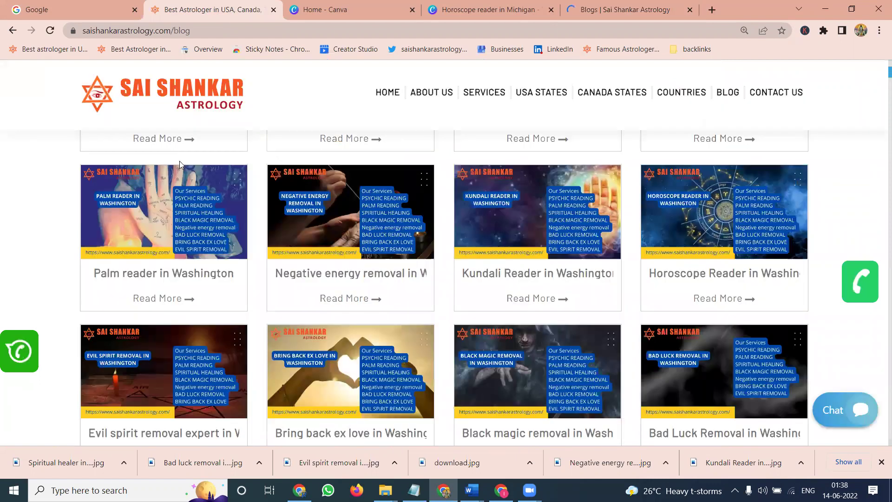
key("alt+Left")
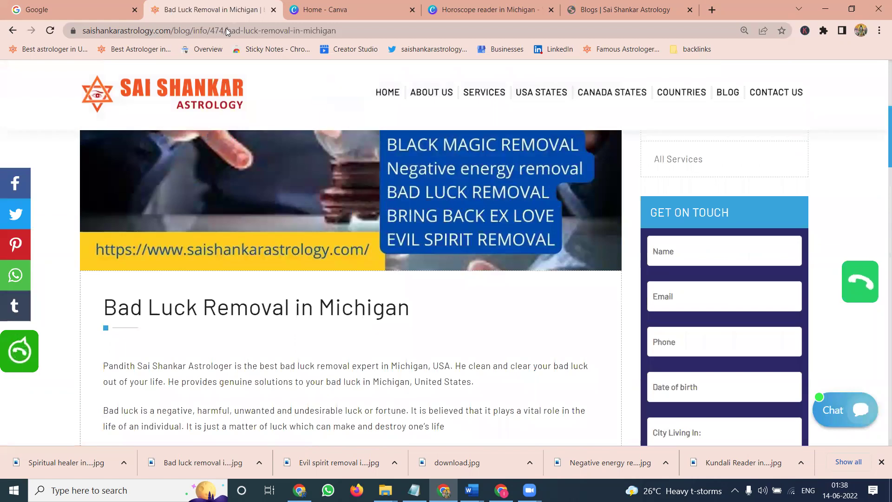
left_click(226, 28)
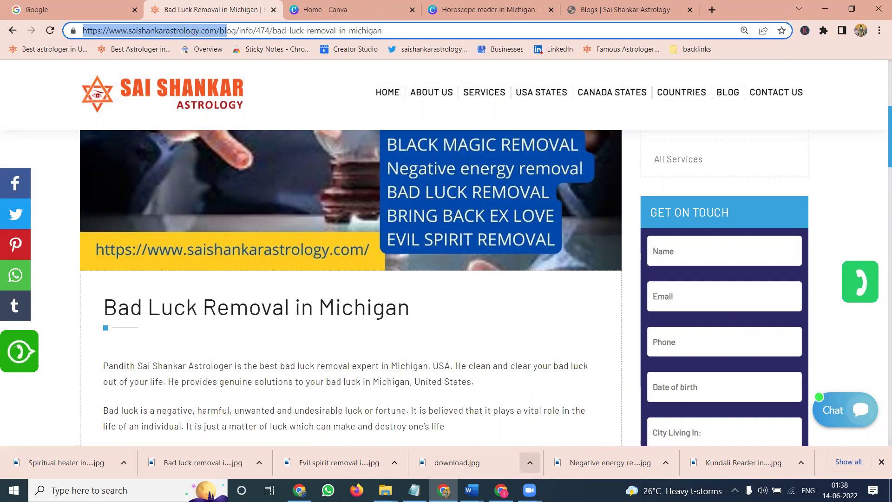
left_click(471, 490)
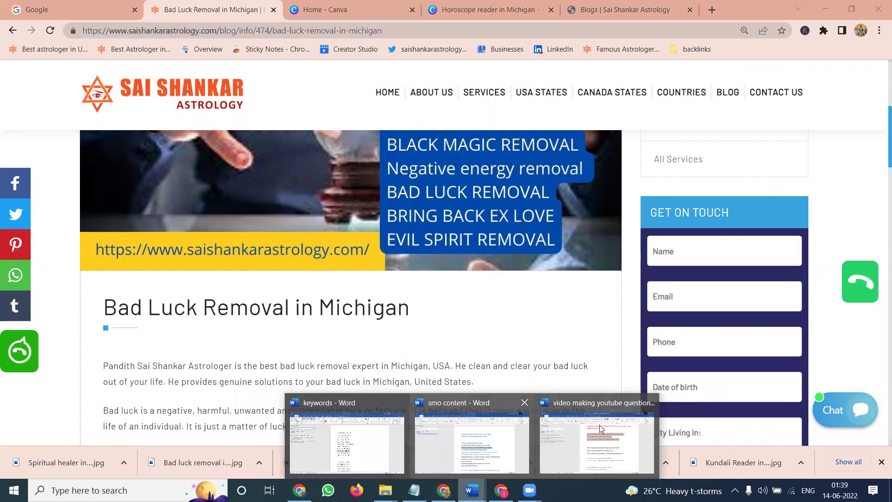
Copy the Black magic removal article and paste it into a new post's Description
mouse_move(385, 491)
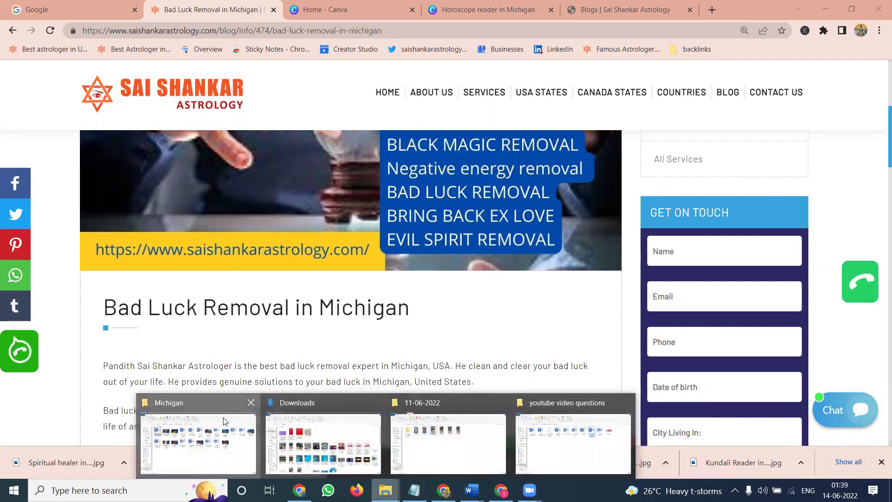
key("alt+Tab")
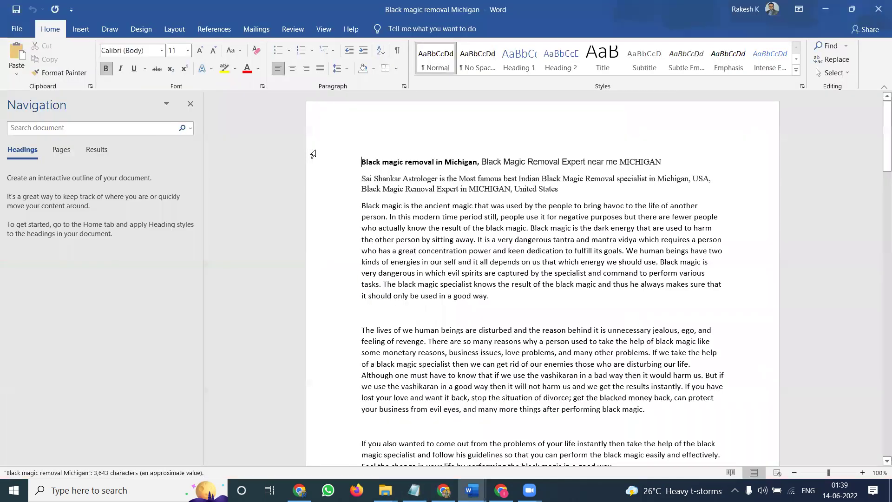
key("ctrl+a")
key("alt+Tab")
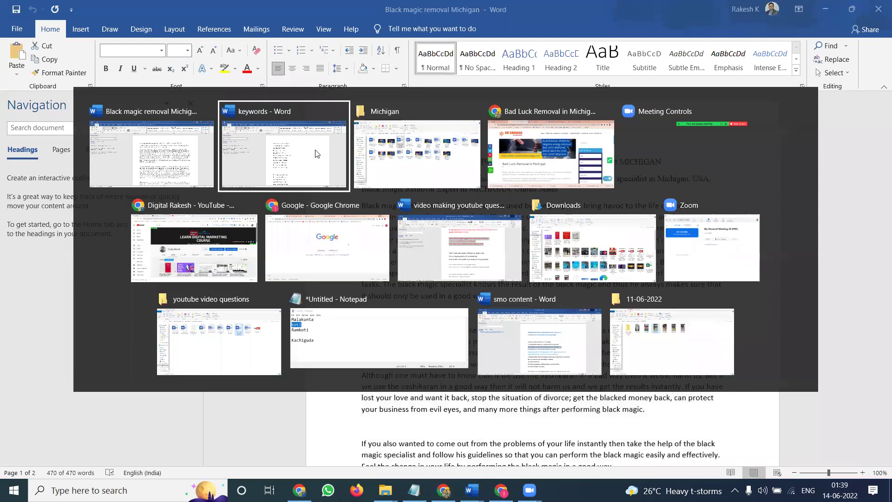
key("alt+Tab")
key("alt+Tab")
left_click(600, 10)
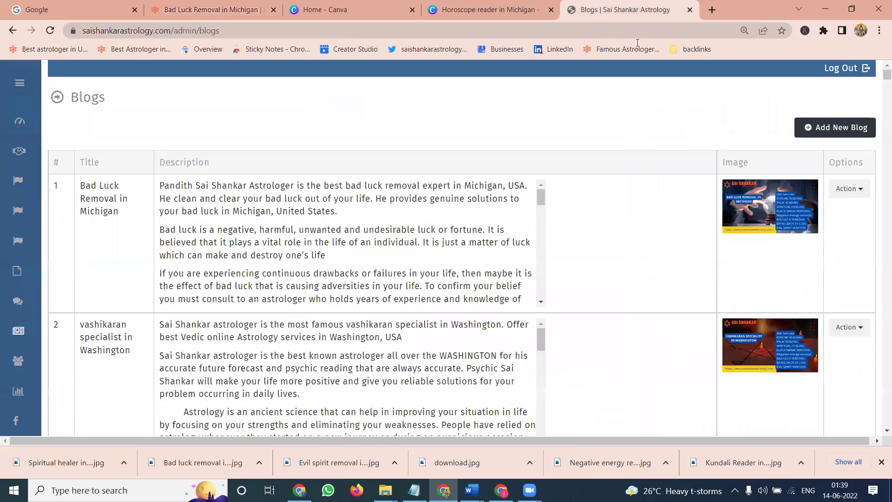
left_click(834, 128)
left_click(424, 284)
key("ctrl+v")
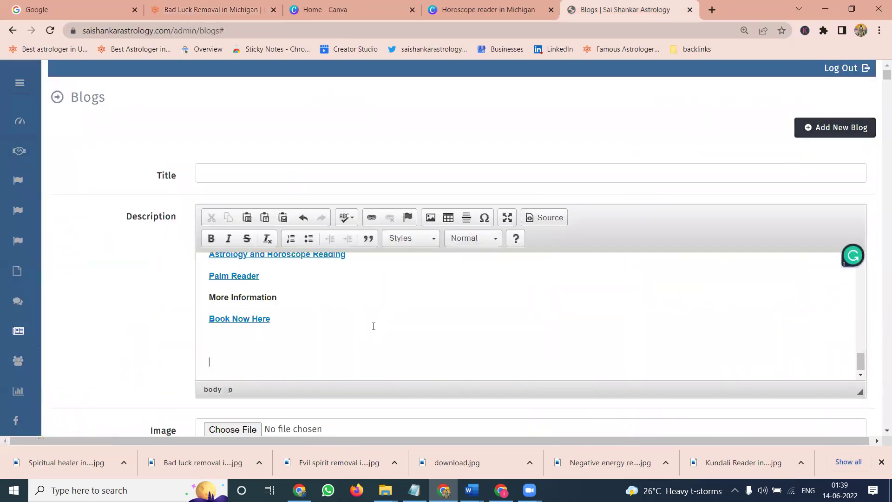
Remove the bold title line and set Seo Title and Title to 'Black magic removal in Michigan'
scroll(373, 326, "up", 15)
double_click(321, 271)
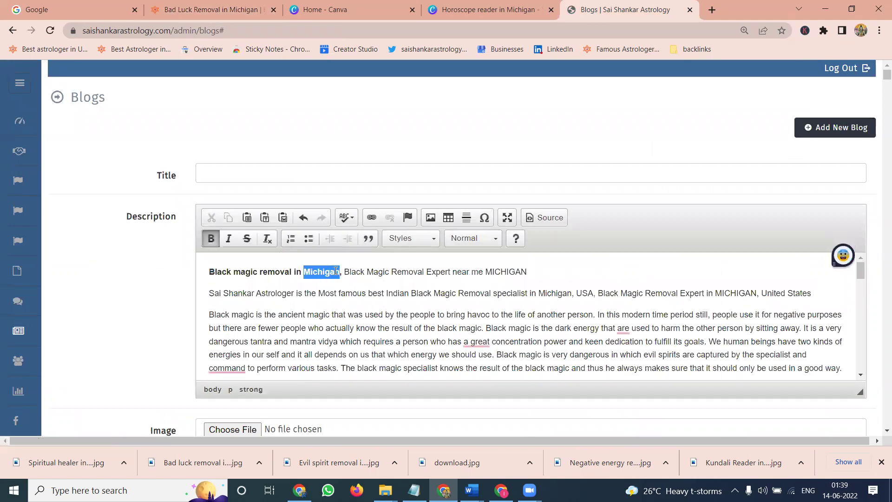
triple_click(320, 271)
key("ctrl+c")
key("BackSpace")
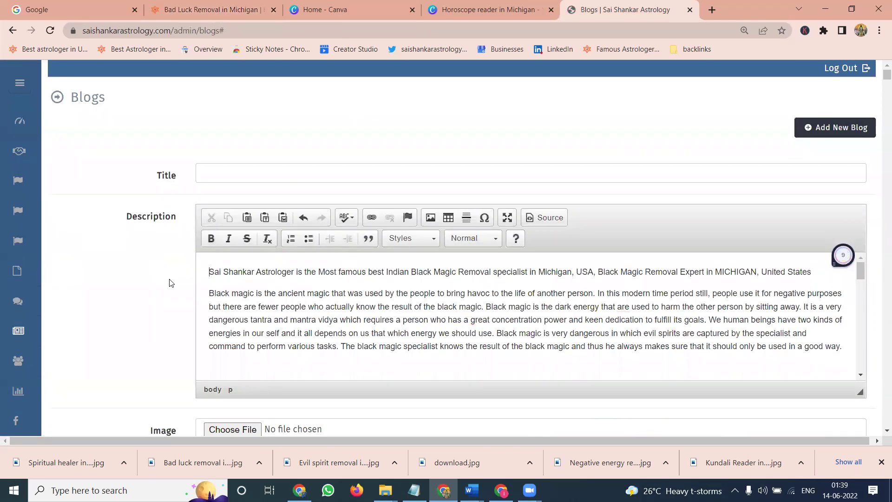
scroll(219, 310, "down", 3)
scroll(223, 301, "down", 1)
left_click(233, 293)
key("ctrl+v")
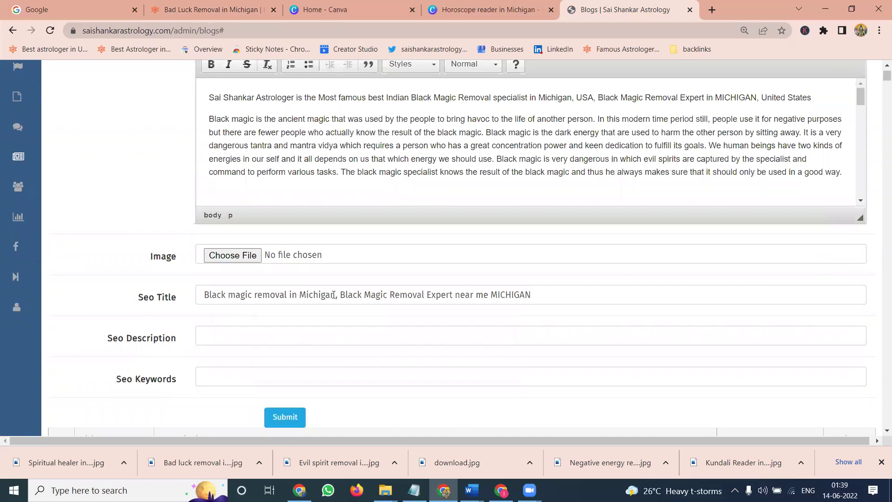
left_click_drag(336, 294, 197, 293)
key("ctrl+c")
scroll(137, 275, "up", 4)
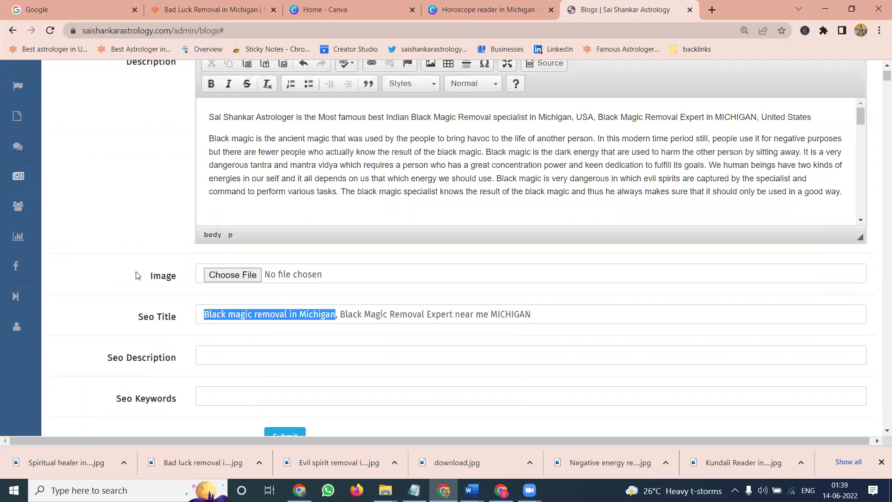
left_click(233, 172)
key("ctrl+v")
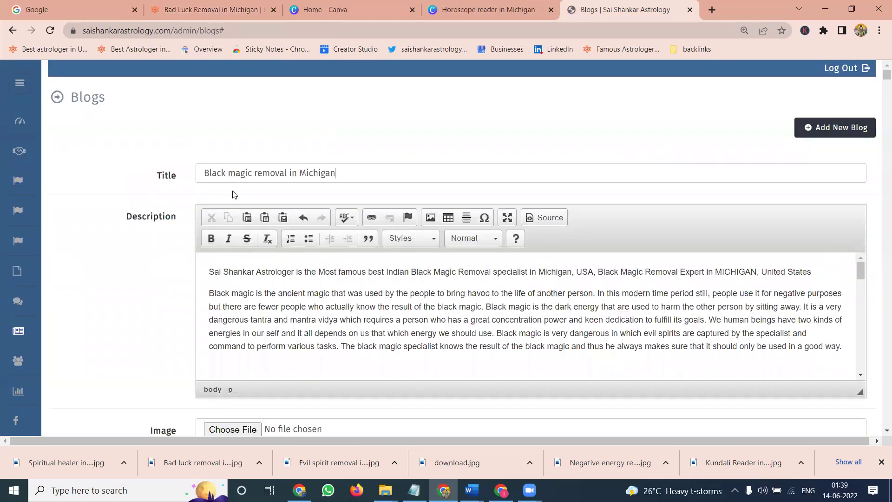
Copy the intro sentence into both Seo Description and Seo Keywords
triple_click(263, 270)
scroll(229, 316, "down", 4)
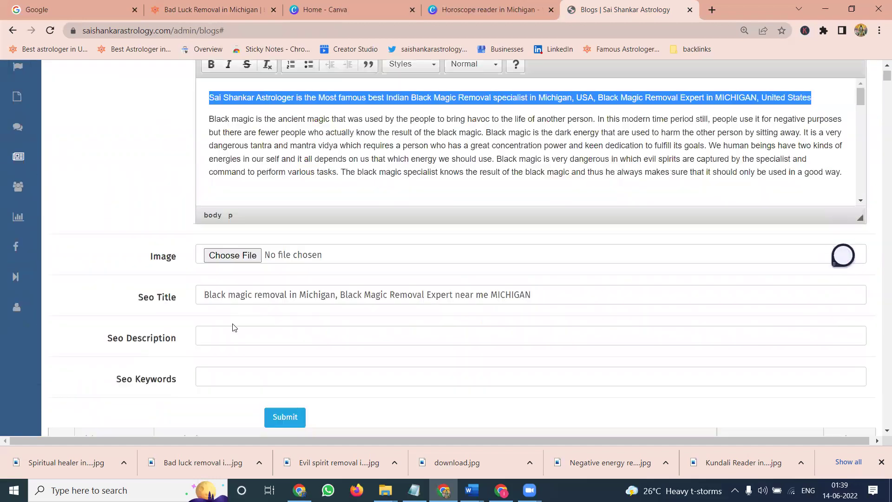
key("ctrl+c")
left_click(233, 335)
key("ctrl+v")
left_click(240, 373)
key("ctrl+v")
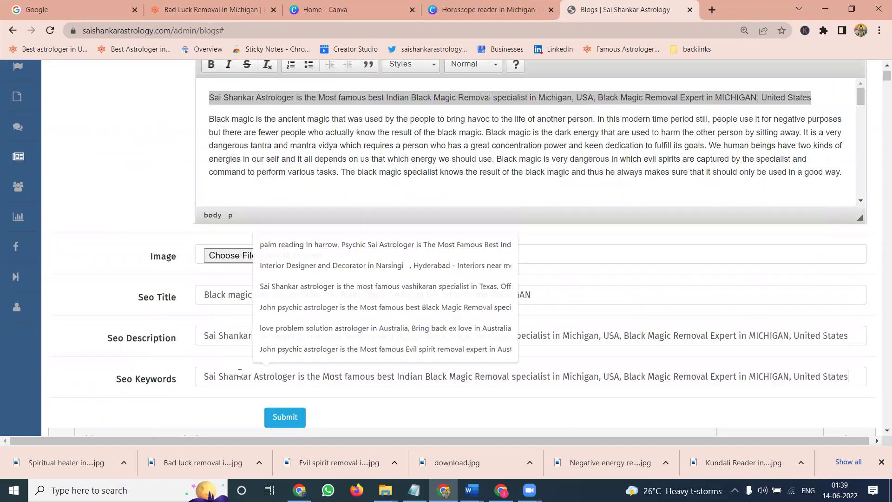
Attach 'Black magic removal in Michigan.jpg' and submit the post
left_click(242, 260)
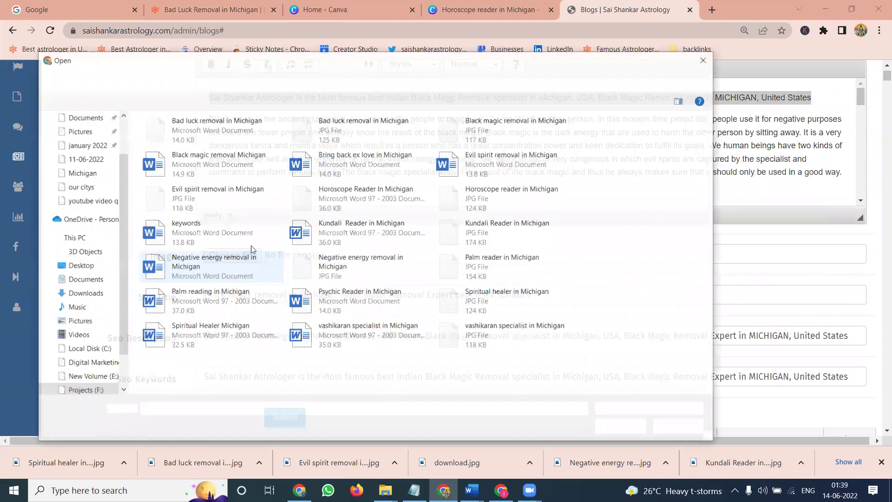
double_click(466, 134)
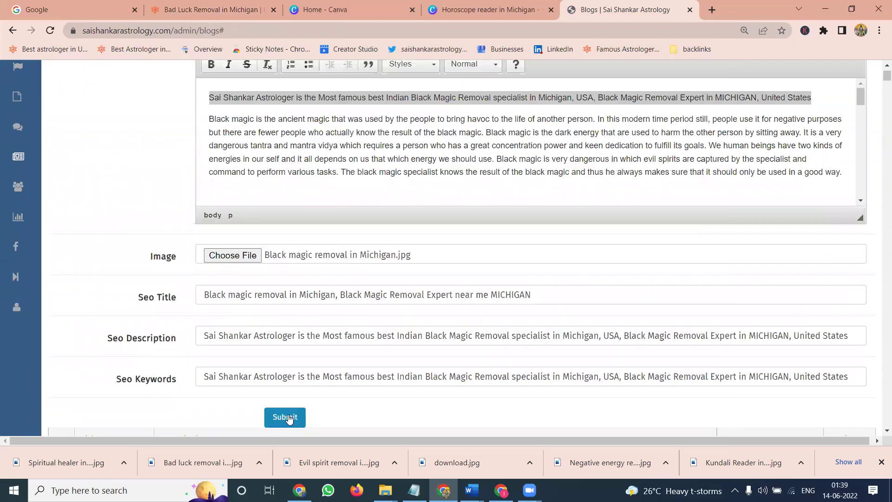
left_click(286, 418)
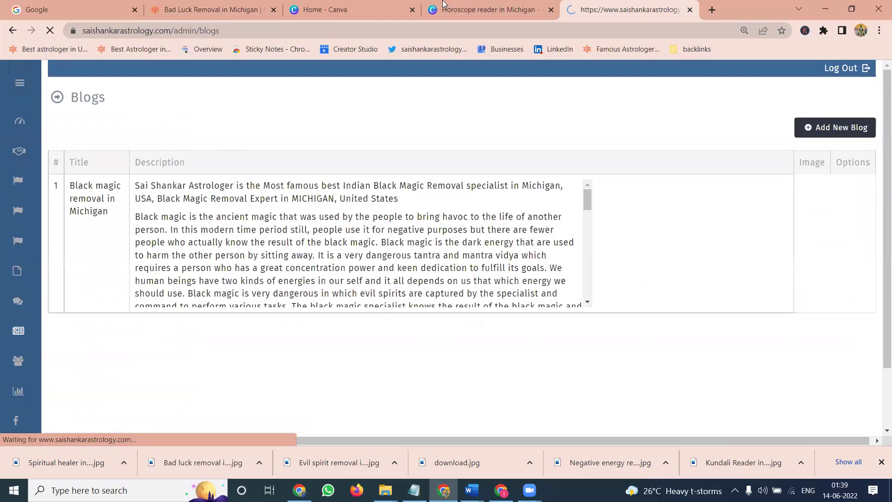
Show the public Blog listing, with Black magic removal in Michigan as the first card
left_click(209, 9)
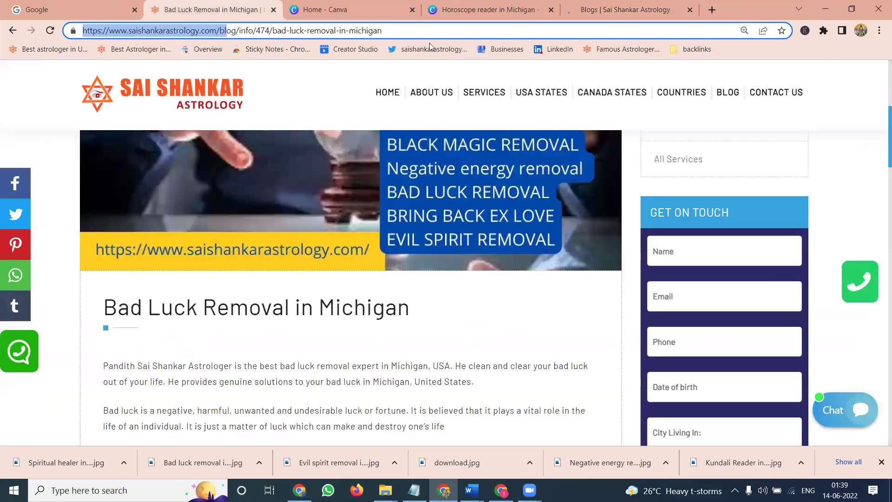
left_click(728, 92)
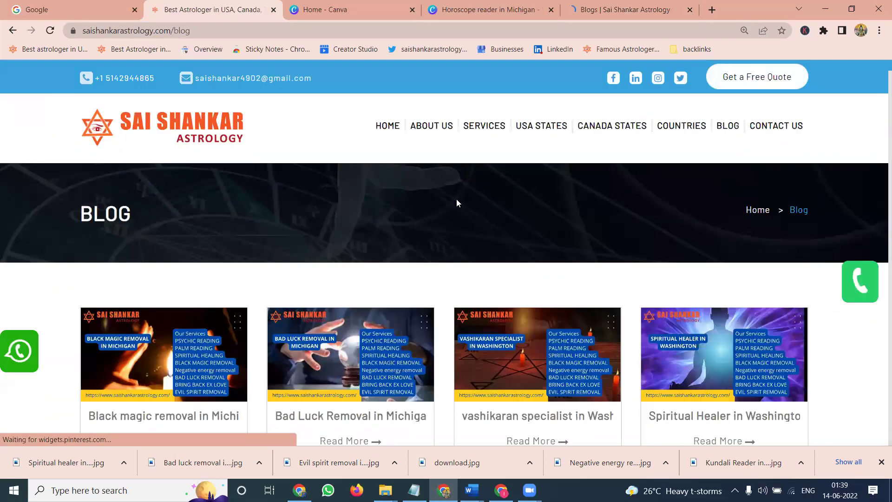
scroll(336, 329, "down", 1)
scroll(351, 258, "down", 2)
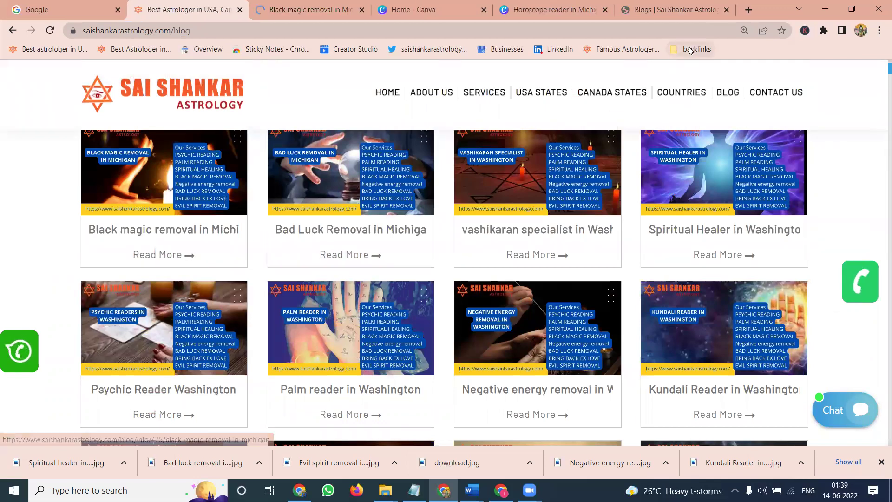
Load Google Search Console in a new tab and select the saishankarastrology.com property
left_click(748, 9)
type("sea")
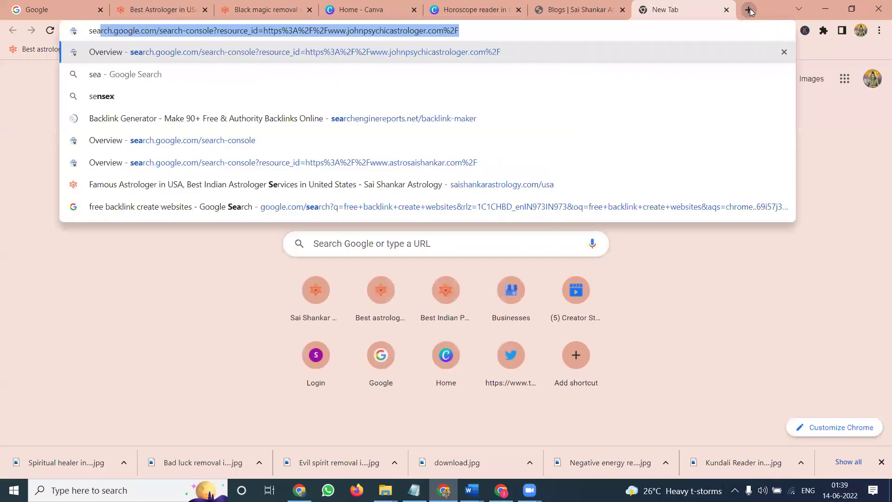
key("Return")
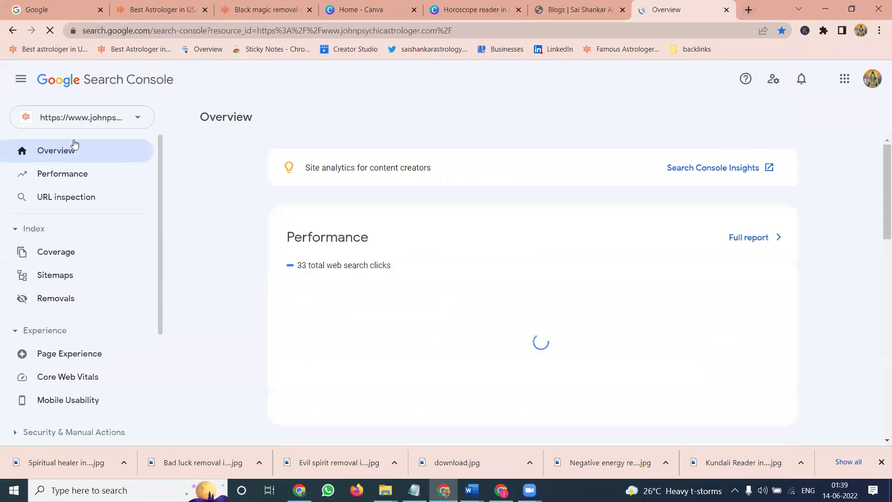
left_click(99, 120)
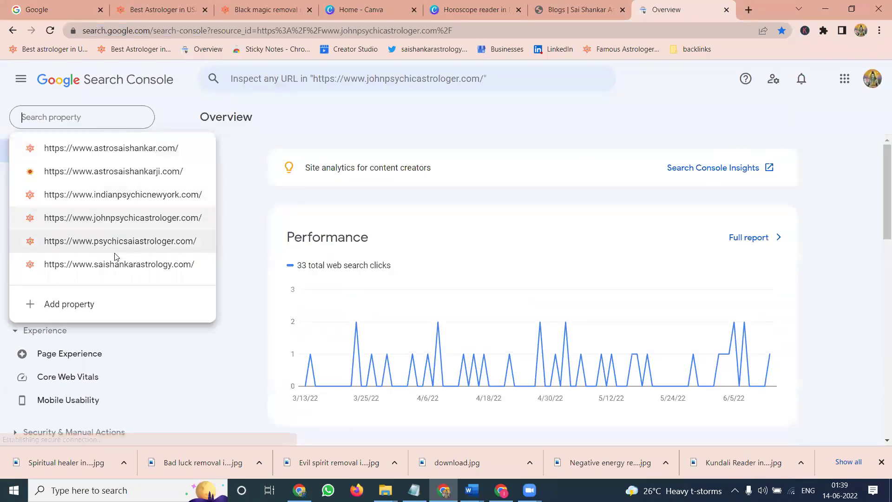
left_click(119, 262)
Inspect the Black magic removal in Michigan post URL and request its indexing
left_click(250, 6)
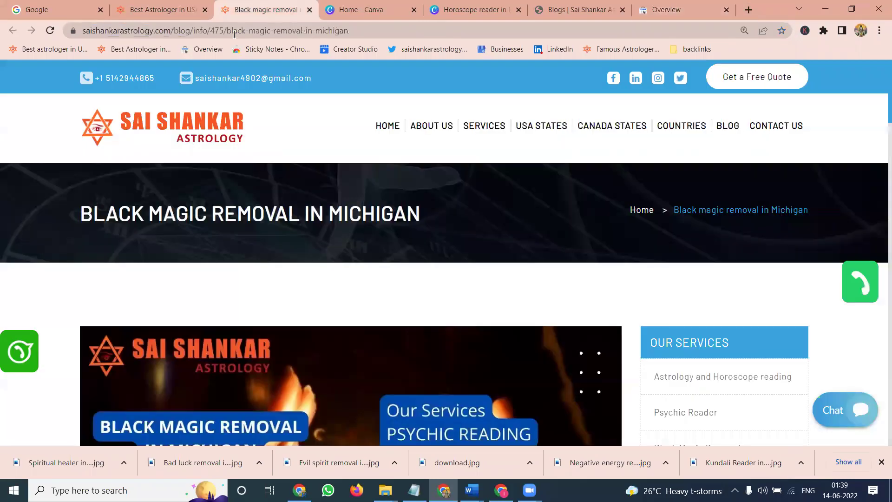
left_click(233, 31)
left_click(678, 9)
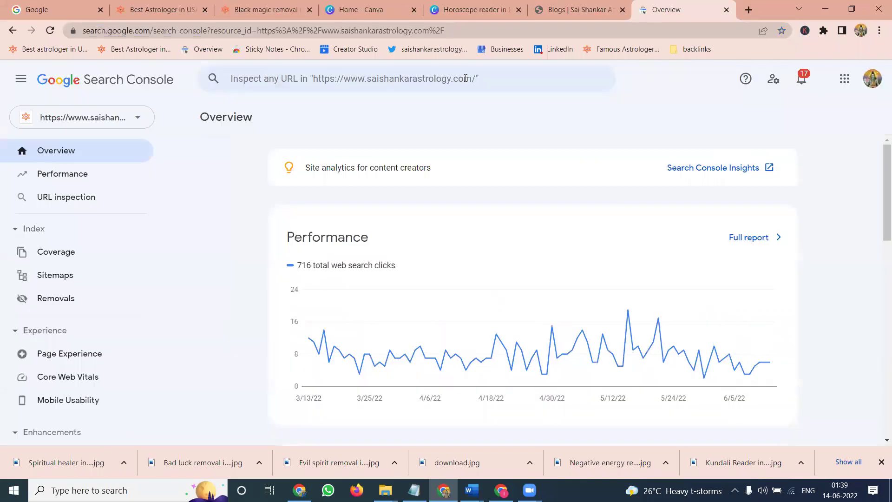
left_click(428, 84)
key("ctrl+v")
key("Return")
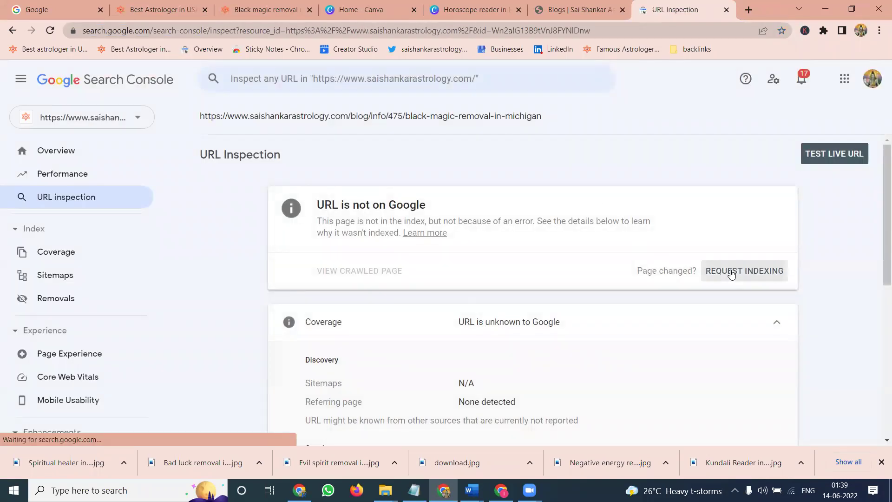
left_click(731, 273)
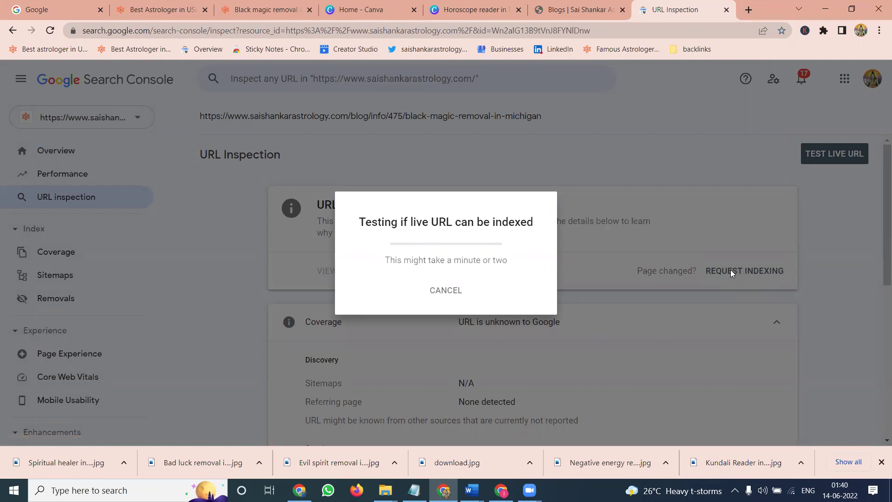
Glance at the live Michigan post, then open a blank Add New Blog form and scroll through it
left_click(265, 10)
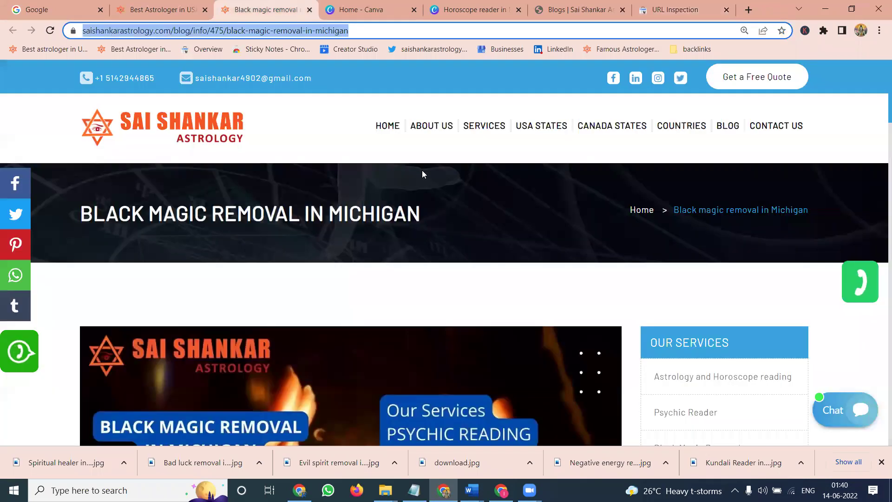
scroll(422, 174, "down", 5)
left_click(571, 9)
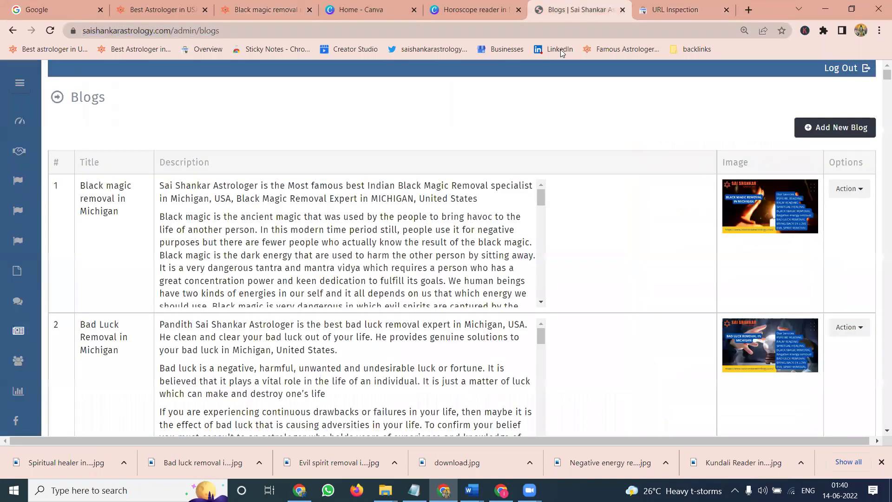
left_click(845, 134)
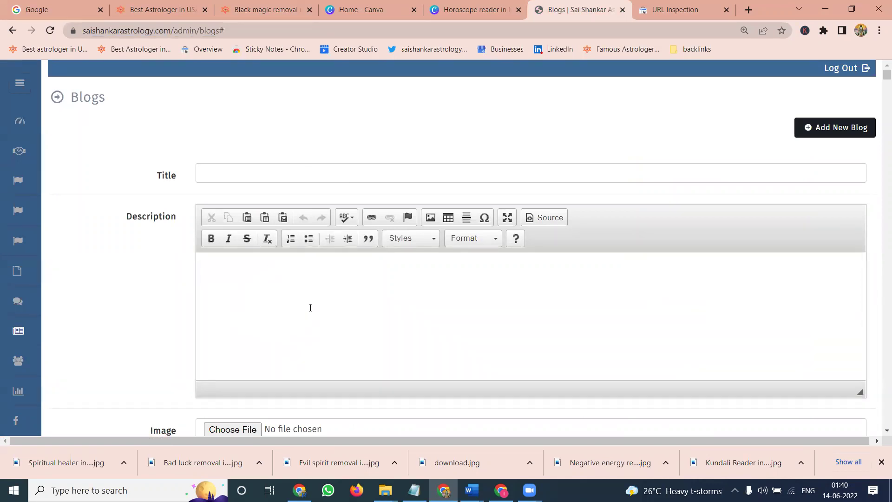
scroll(311, 307, "down", 5)
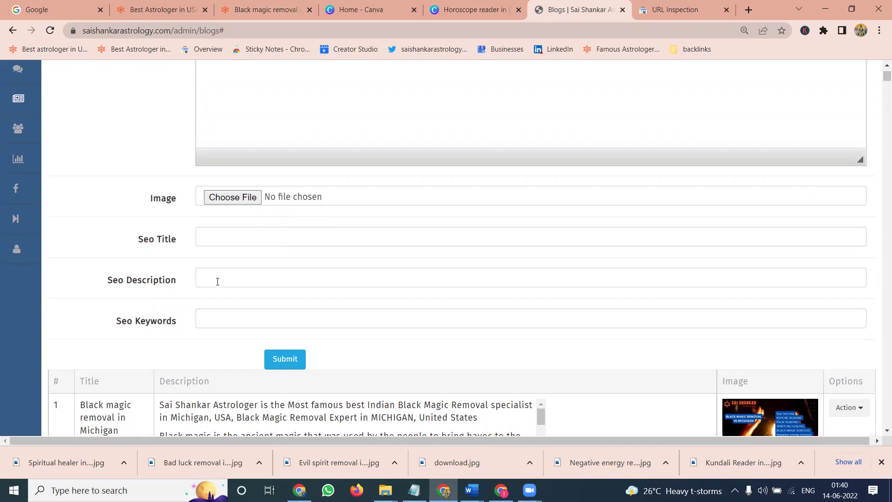
scroll(213, 312, "up", 5)
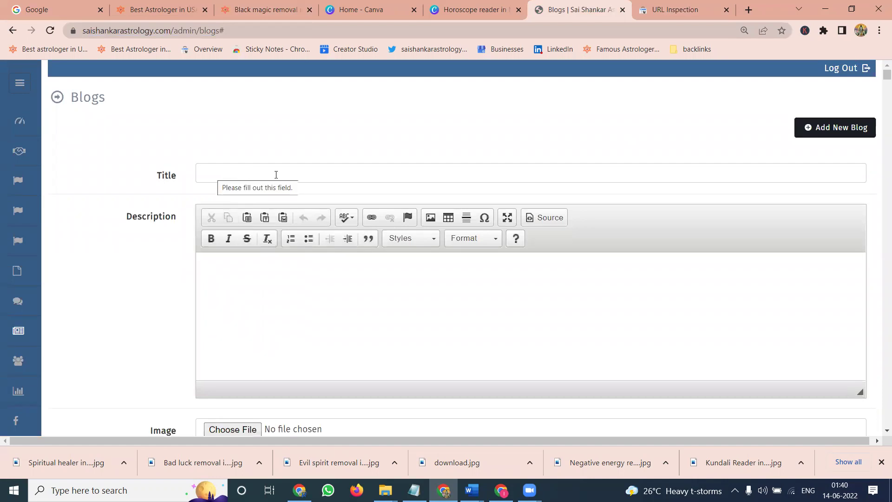
Open the Michigan post's page source and find the blog image's alt text by searching 'alt='
left_click(265, 9)
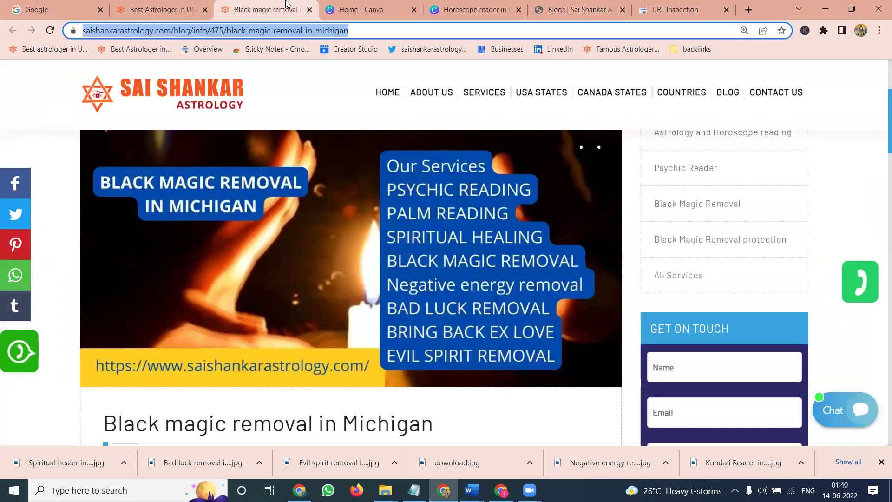
key("ctrl+u")
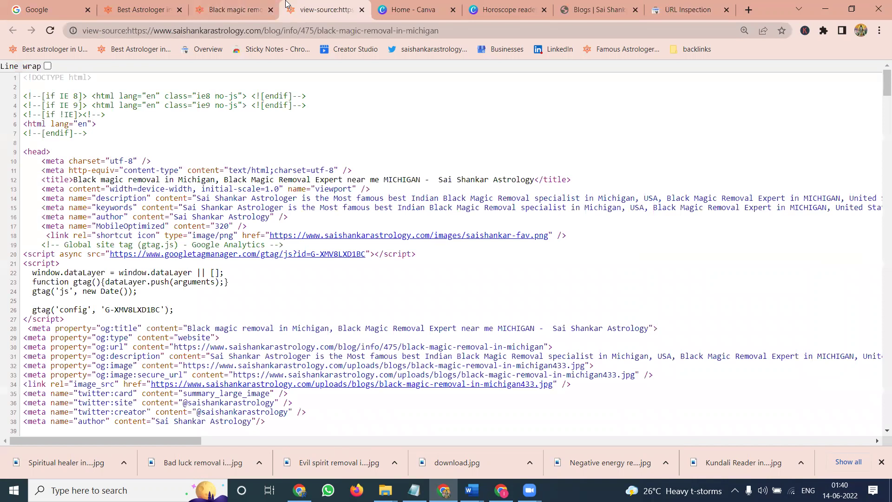
key("ctrl+f")
type("h1")
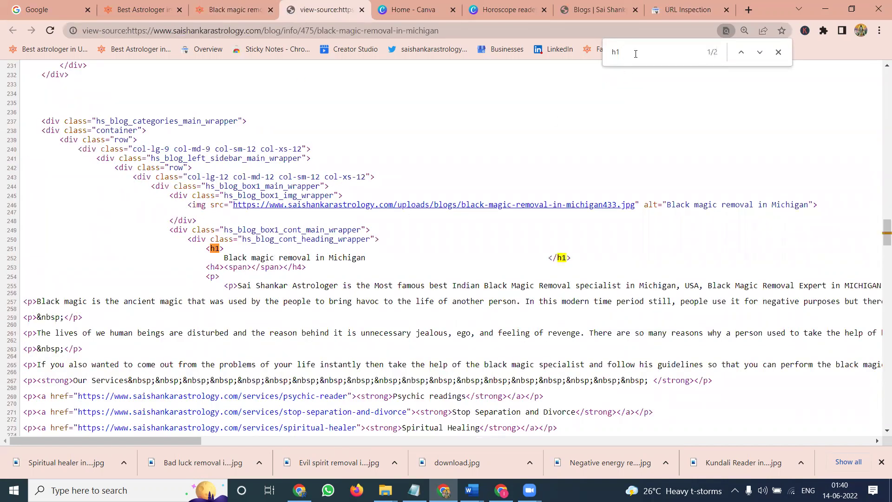
key("BackSpace")
key("BackSpace")
type("alt")
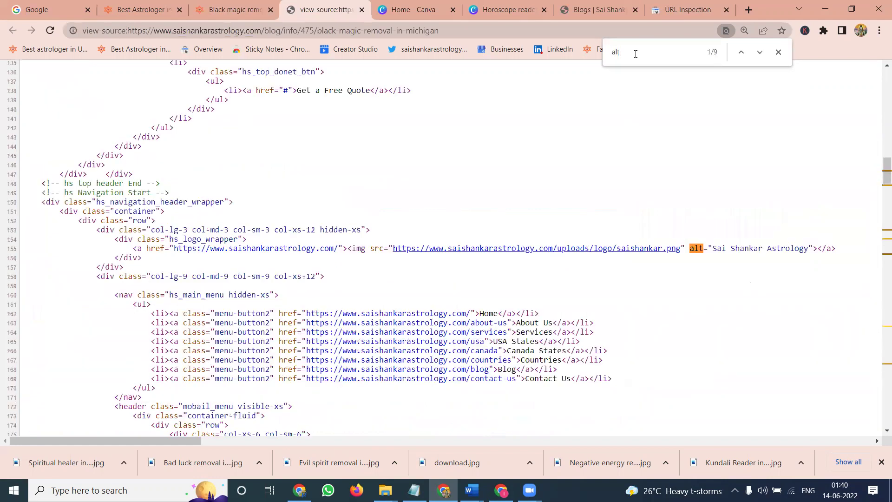
type("=")
key("Return")
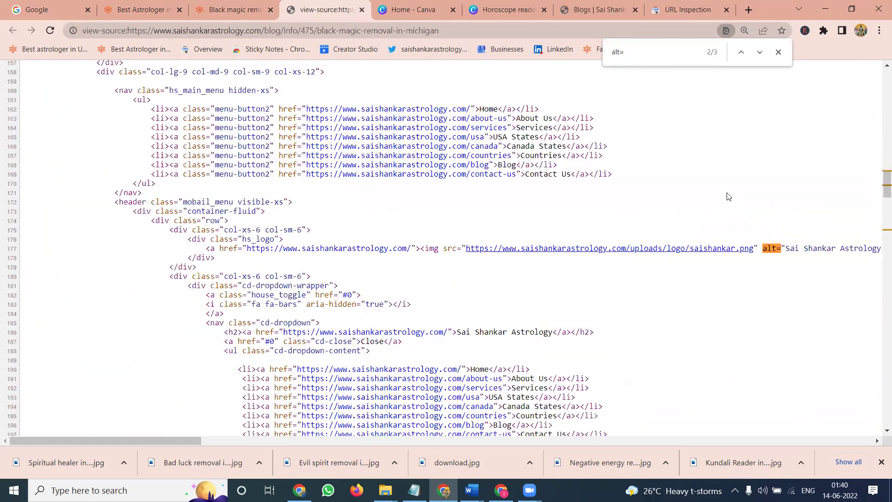
key("Return")
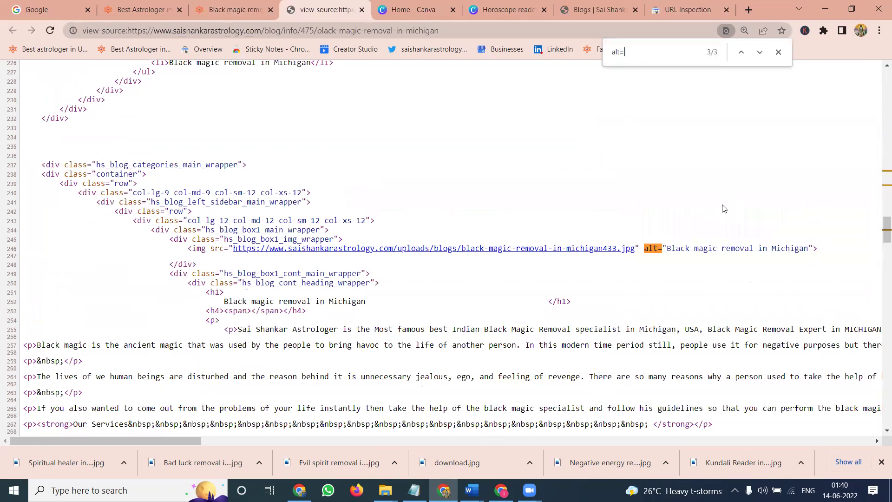
Search the source for 'canoni' and highlight the canonical, title and description tags in the head
triple_click(627, 47)
type("canon")
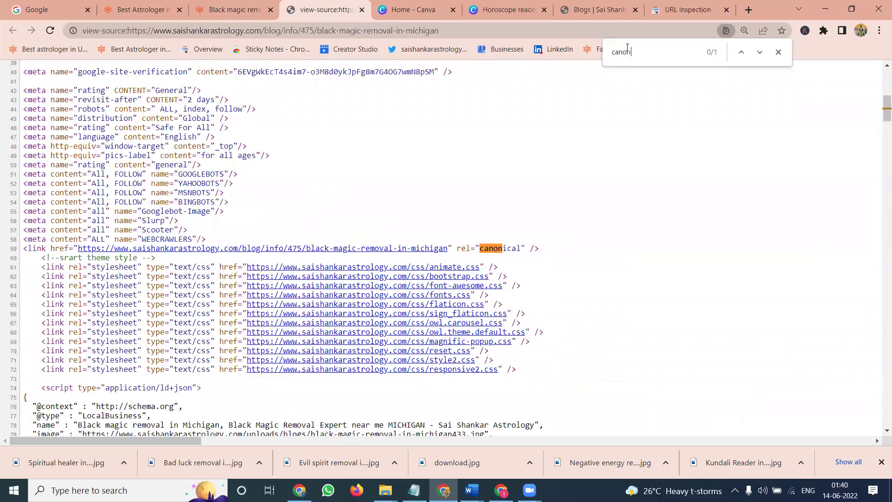
type("i")
scroll(251, 220, "up", 3)
scroll(52, 180, "up", 5)
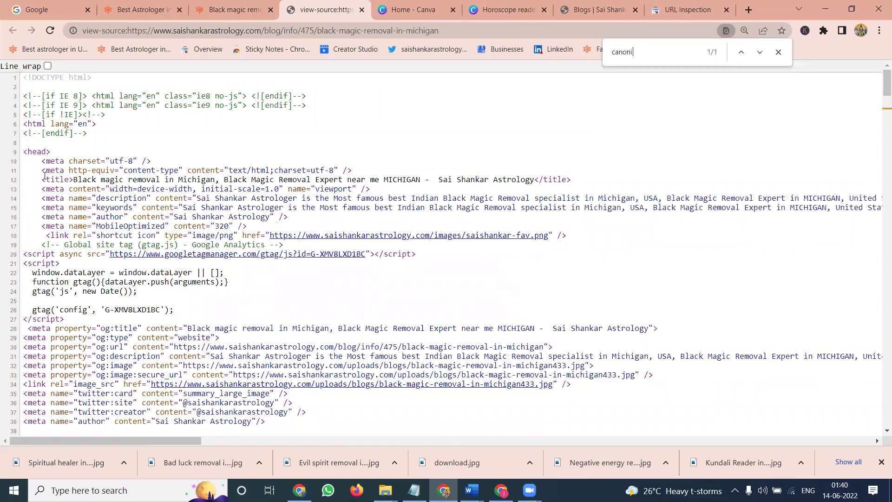
left_click_drag(134, 185, 23, 179)
left_click_drag(215, 216, 224, 216)
Confirm the Michigan post appears in the admin blog table, then go back to the live post
left_click(576, 14)
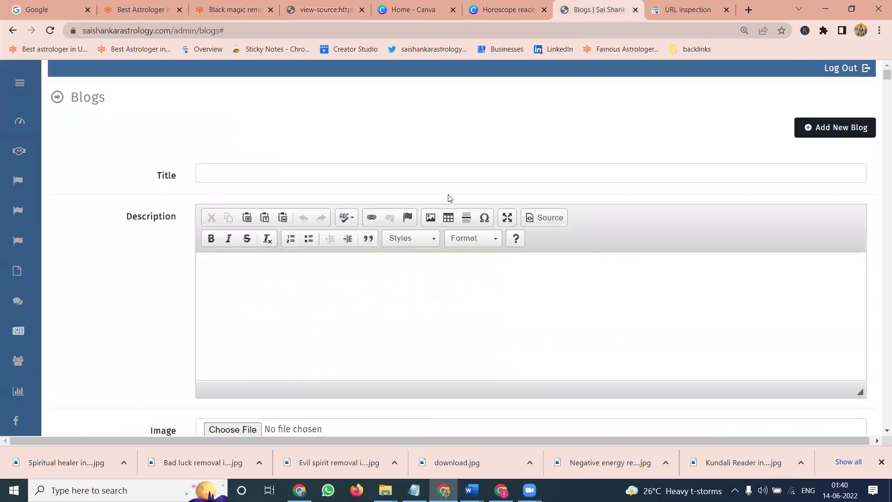
scroll(366, 286, "down", 8)
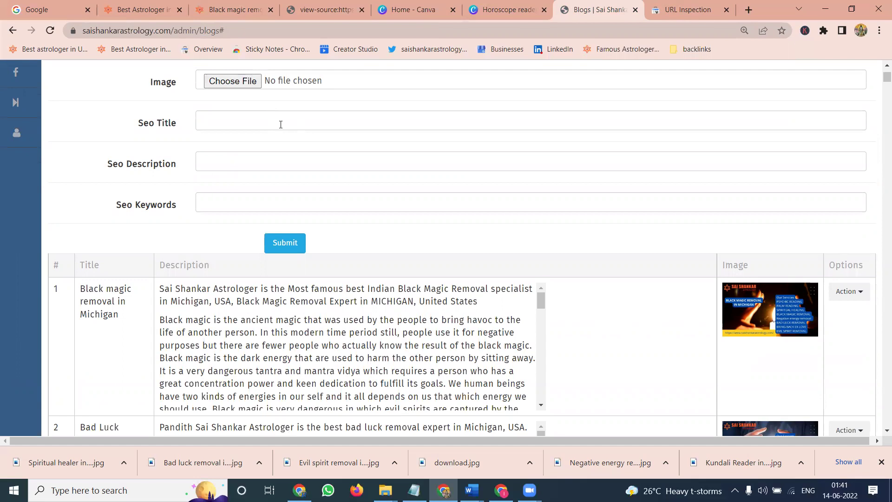
left_click(232, 8)
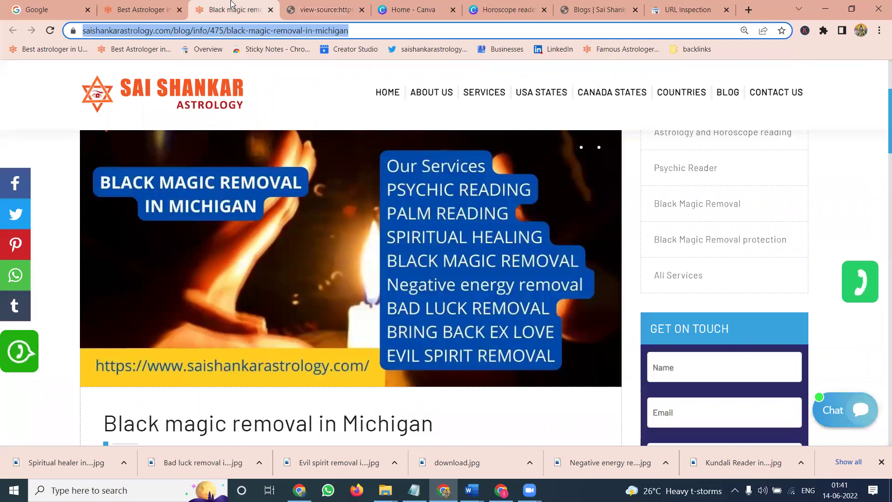
Dismiss the indexing-requested notice and run a live test of the Michigan post URL
left_click(683, 9)
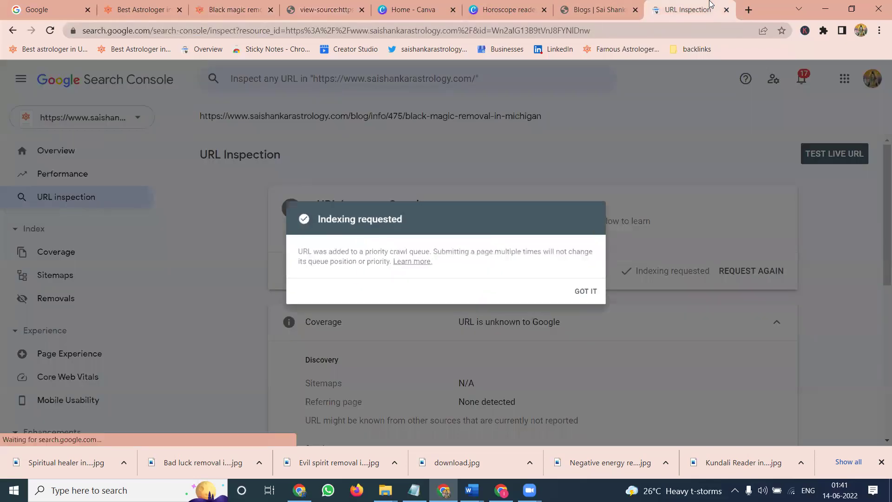
left_click(603, 301)
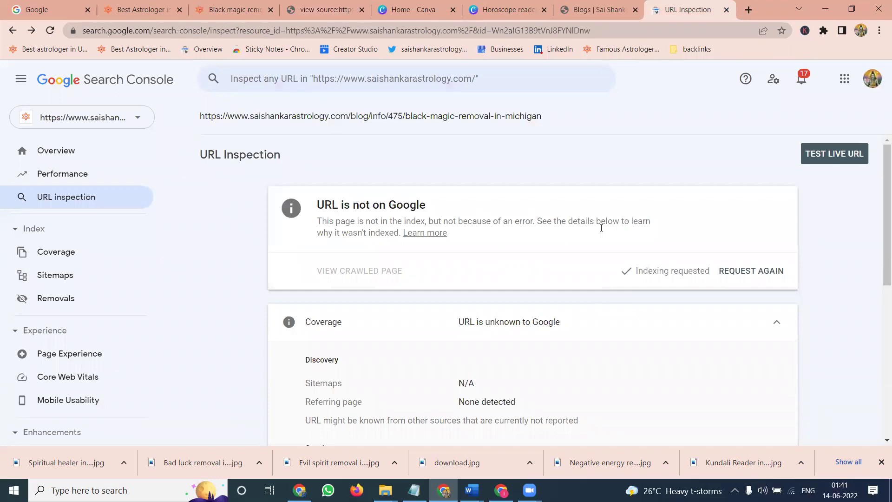
left_click(839, 154)
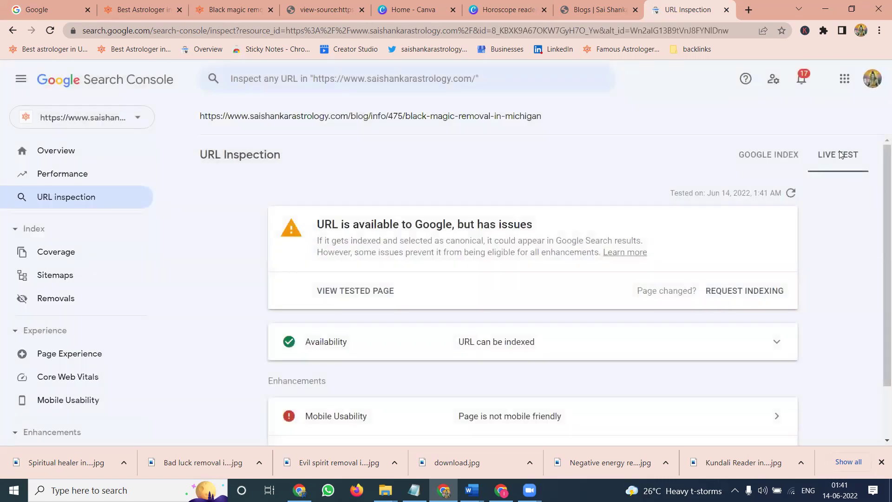
Rerun the live URL test until it reports the page mobile friendly with 2 valid review snippets
left_click(790, 194)
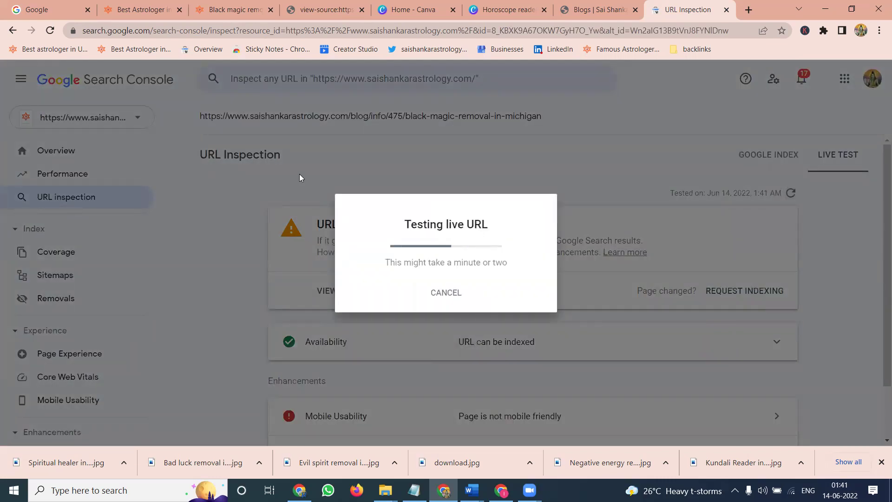
left_click(235, 6)
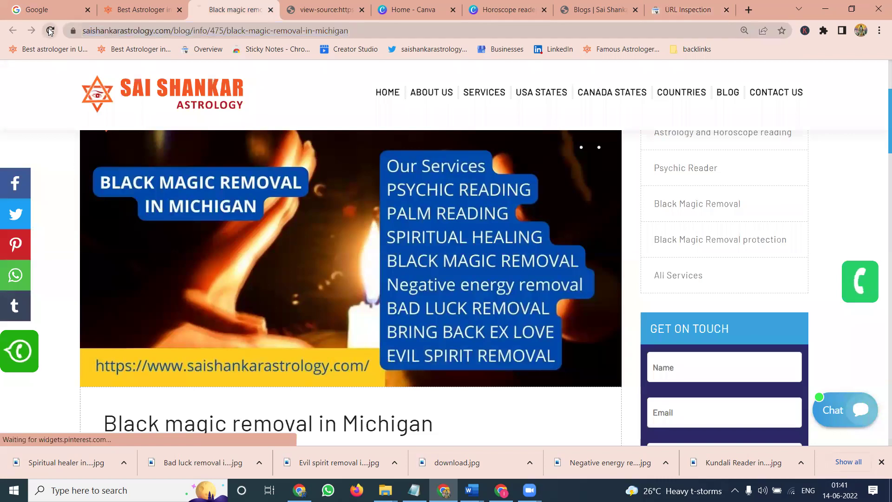
scroll(294, 167, "down", 1)
scroll(297, 167, "down", 5)
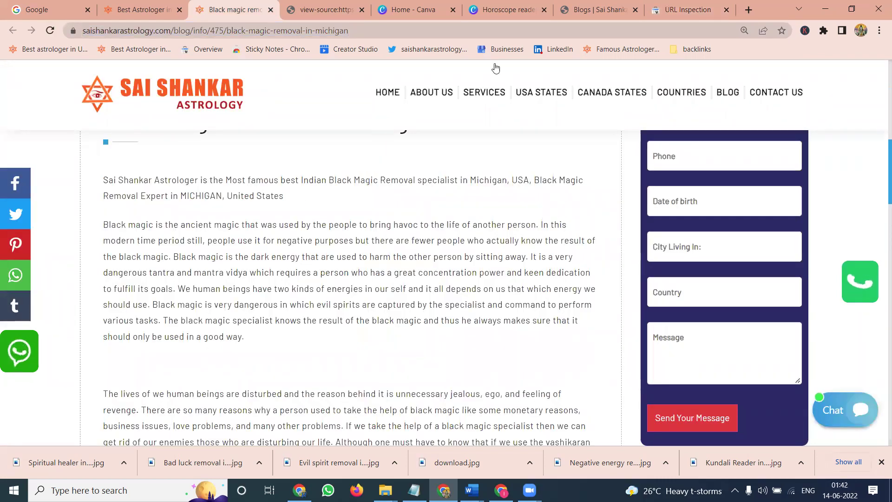
left_click(661, 10)
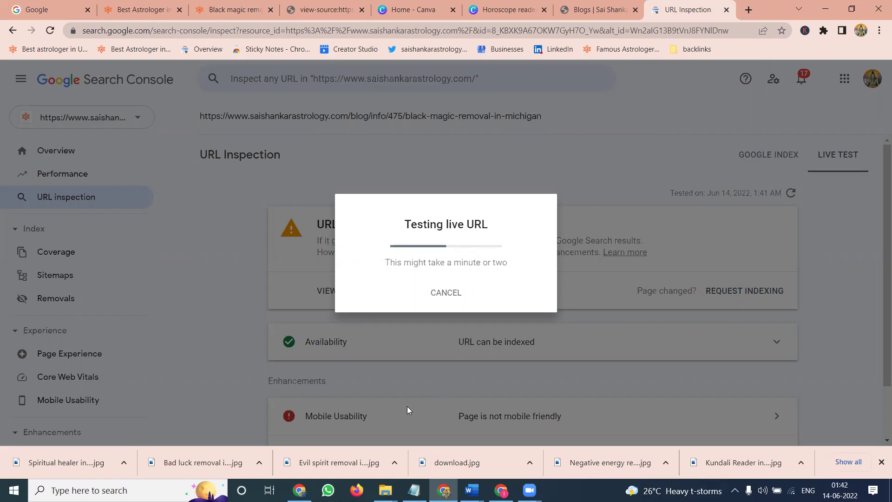
left_click(241, 5)
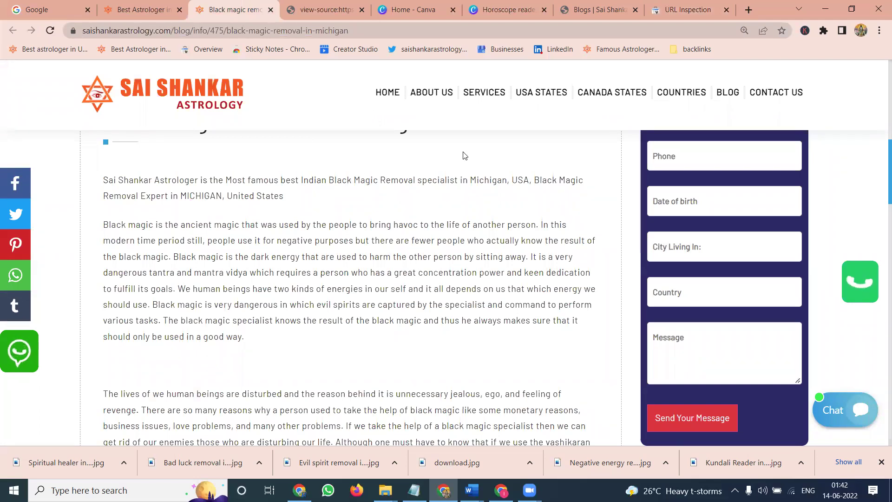
left_click(689, 9)
scroll(464, 211, "down", 1)
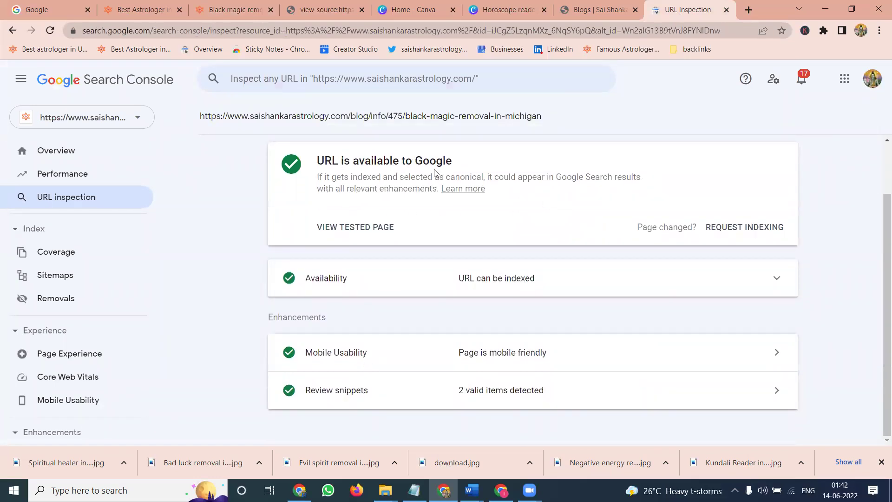
Browse the site's blog listing cards, which include the Michigan post
left_click(247, 5)
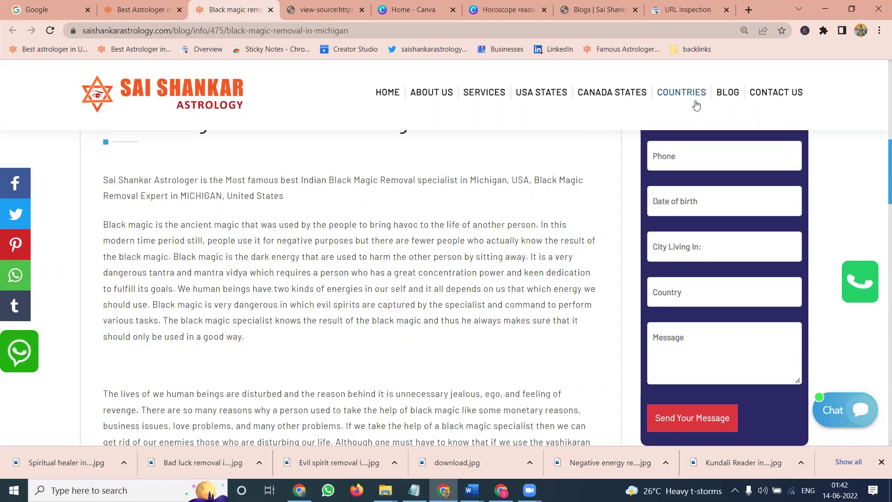
left_click(713, 92)
scroll(469, 176, "down", 3)
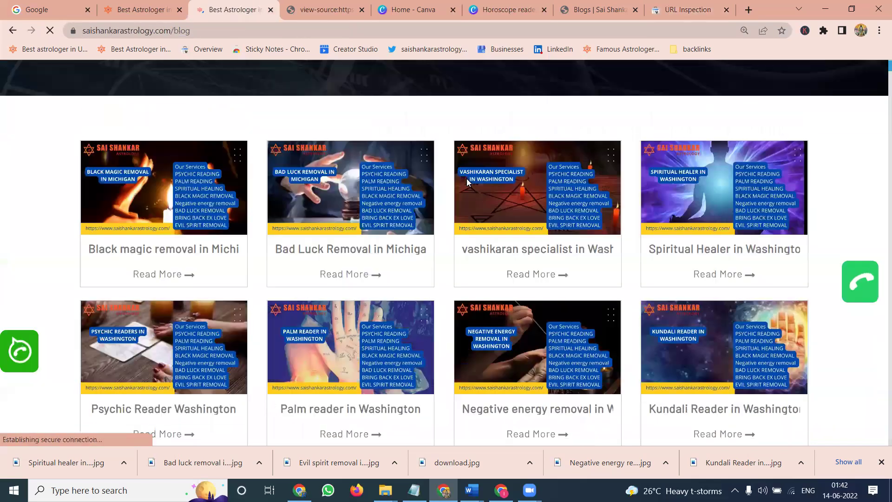
scroll(468, 182, "down", 5)
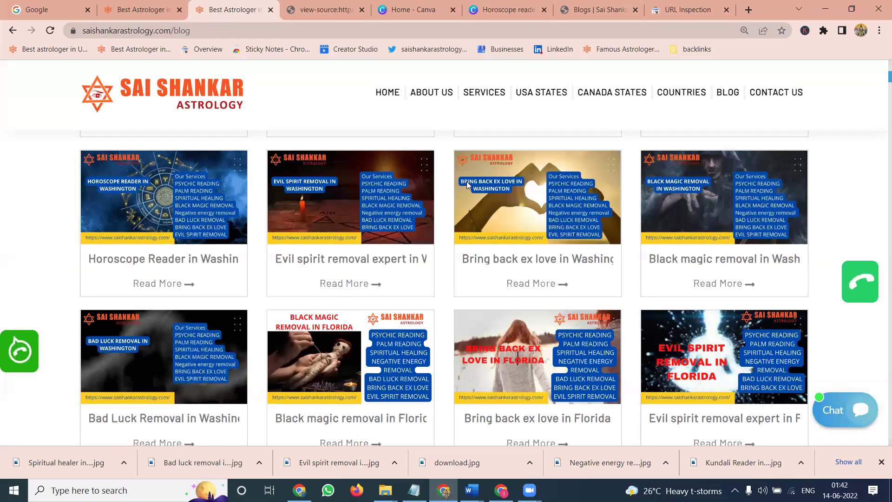
Open the Countries page and scroll through the flag grid
left_click(697, 94)
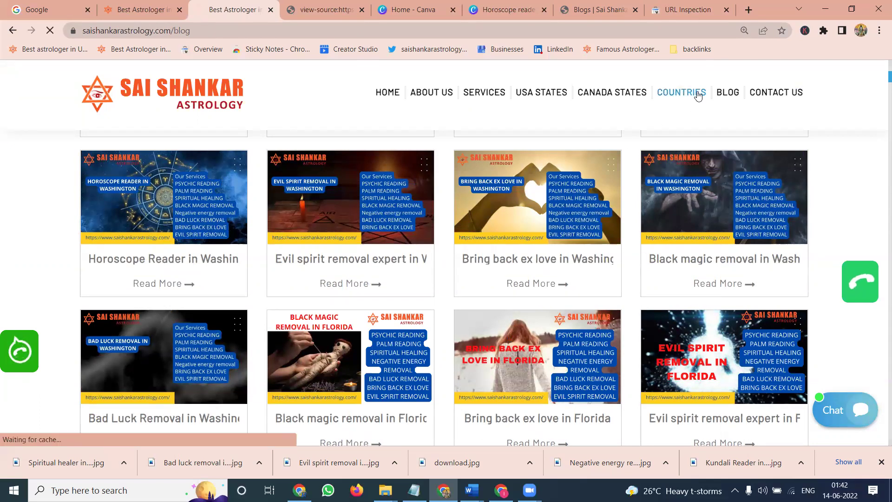
scroll(567, 148, "down", 5)
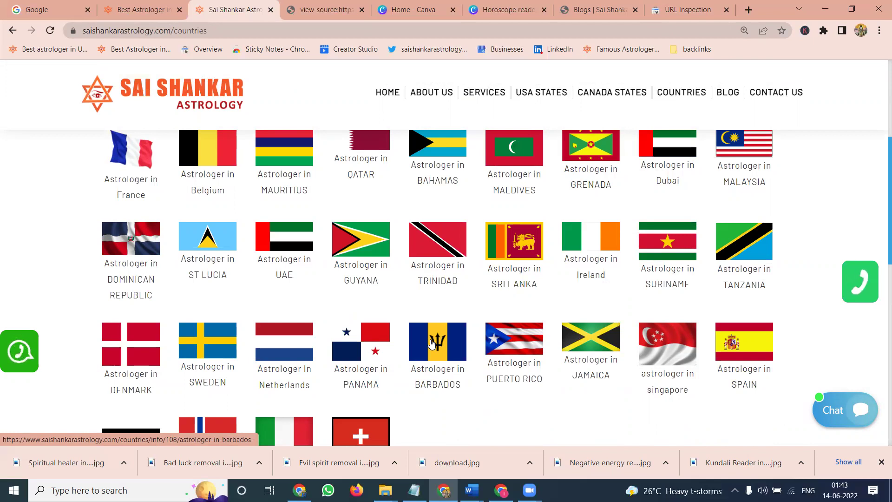
mouse_move(300, 490)
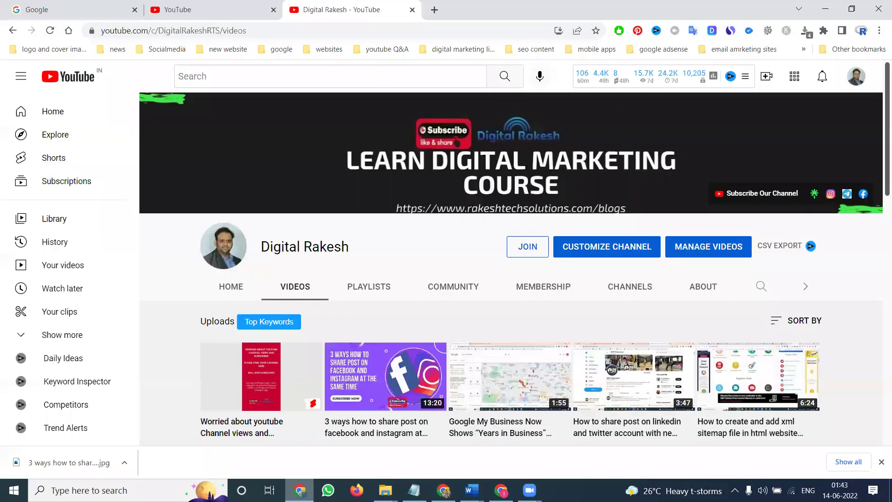
Bring the Digital Rakesh YouTube channel's Videos window to the front
left_click(299, 442)
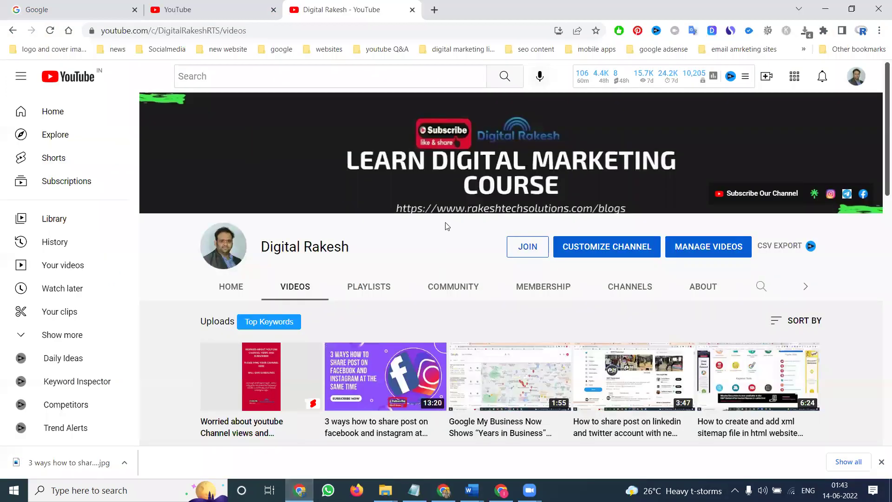